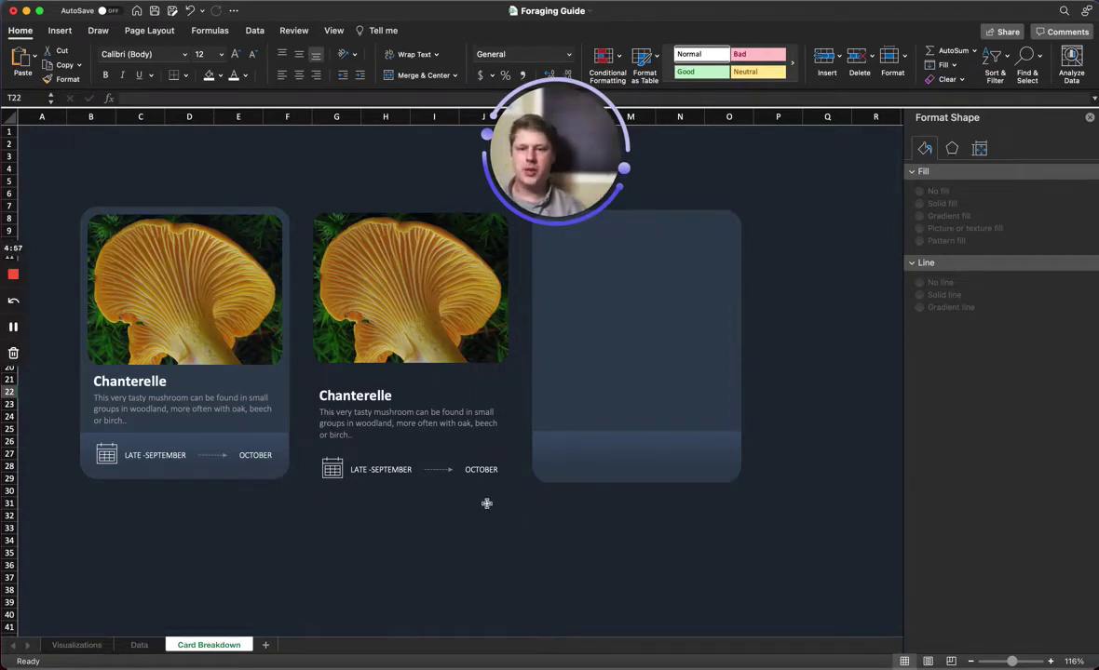
- Open the Visualizations sheet and look over its foraging cards and seasonal wheel
left_click(79, 644)
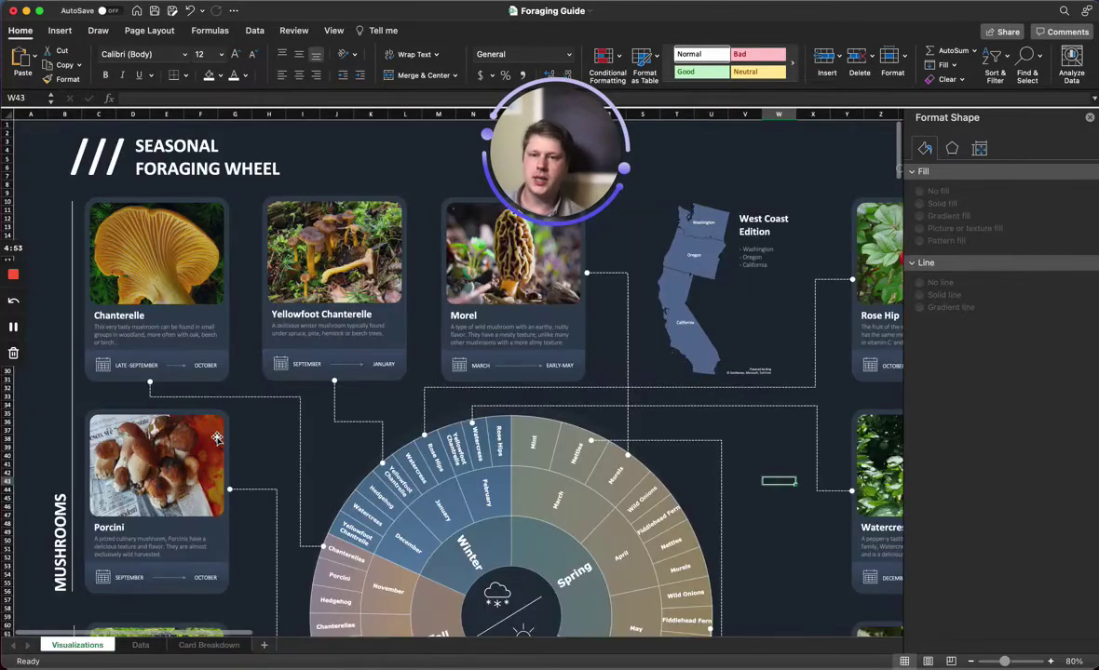
scroll(212, 436, "down", 1)
scroll(212, 436, "up", 1)
scroll(500, 372, "down", 10)
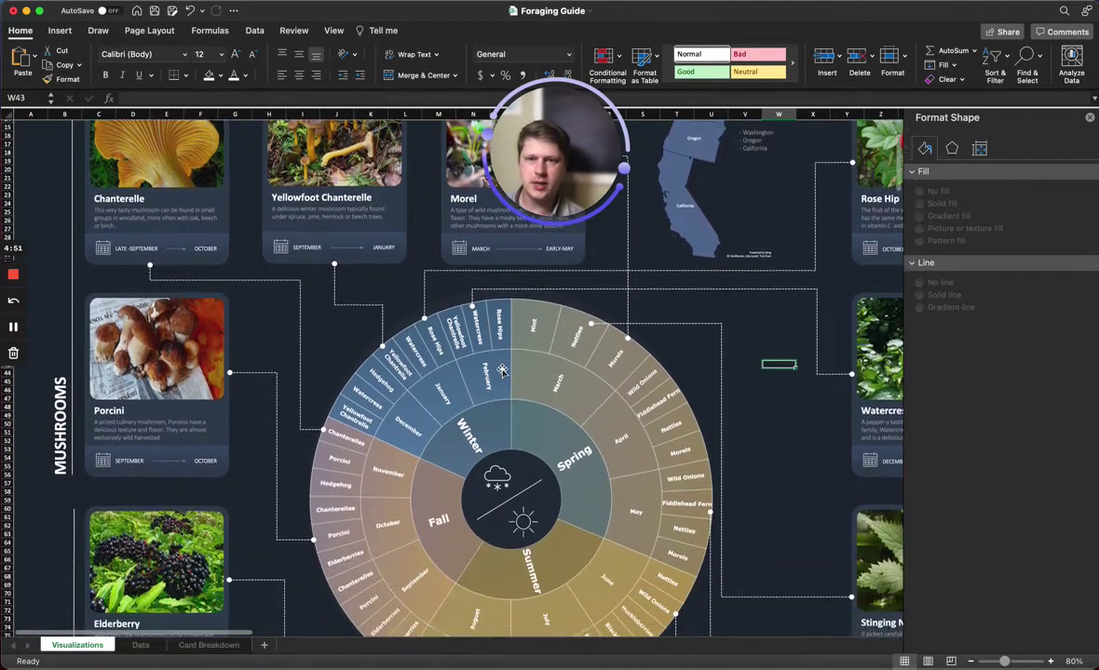
scroll(500, 372, "up", 10)
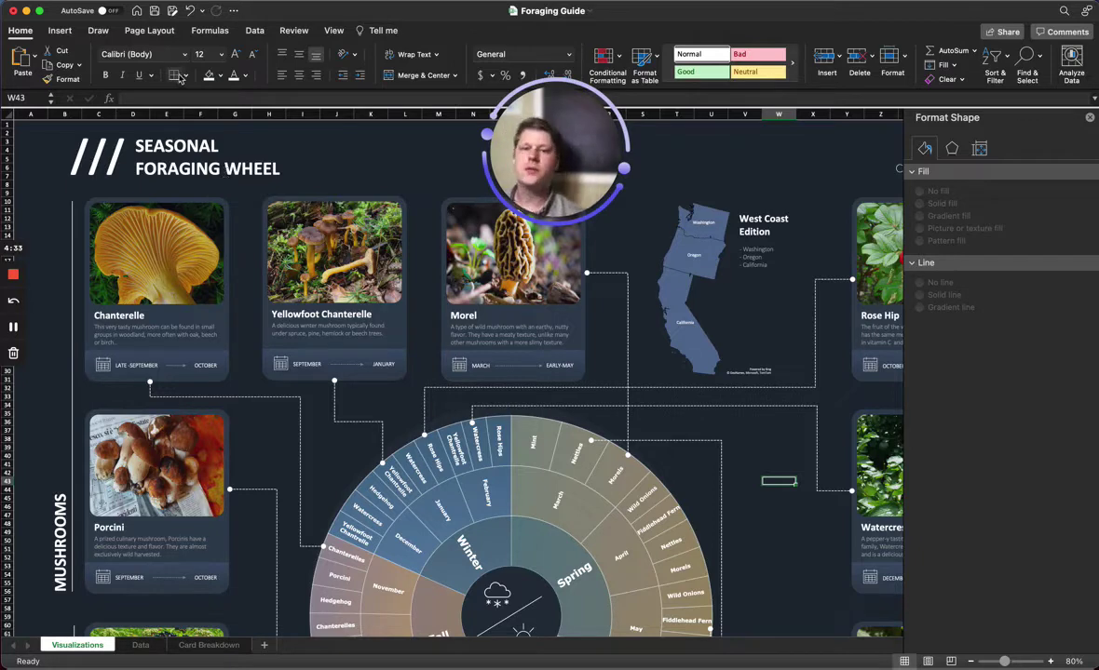
- Draw a rounded rectangle about 5.66" wide and 7.95" high, and move it over the area between the Morel card and the West Coast map
left_click(61, 32)
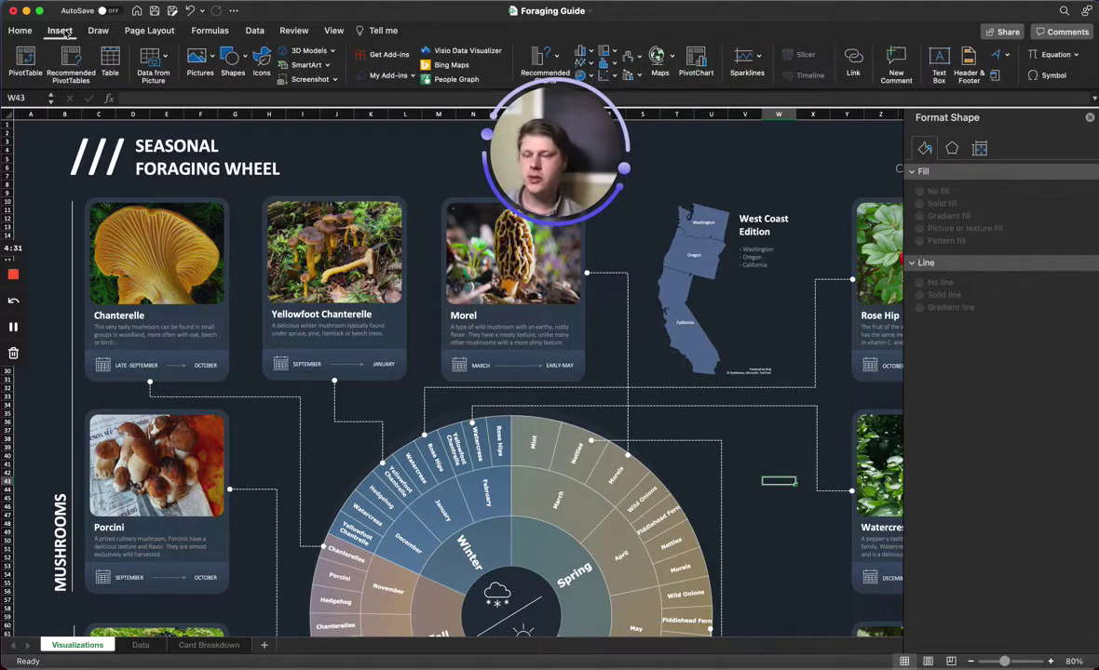
left_click(229, 58)
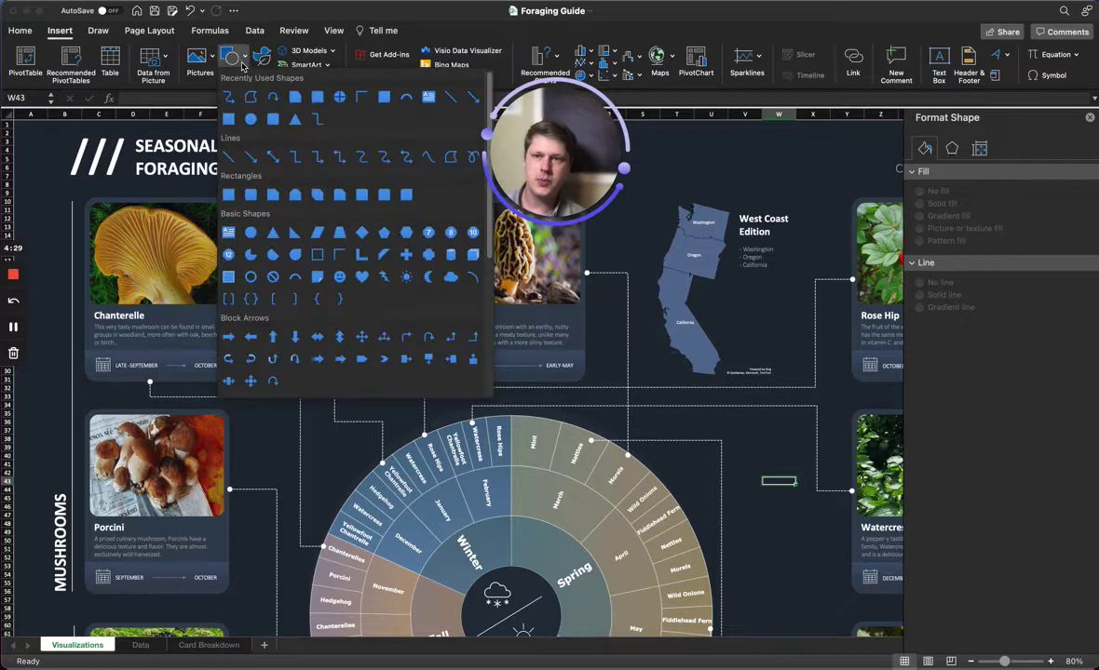
scroll(337, 312, "down", 3)
scroll(260, 221, "up", 3)
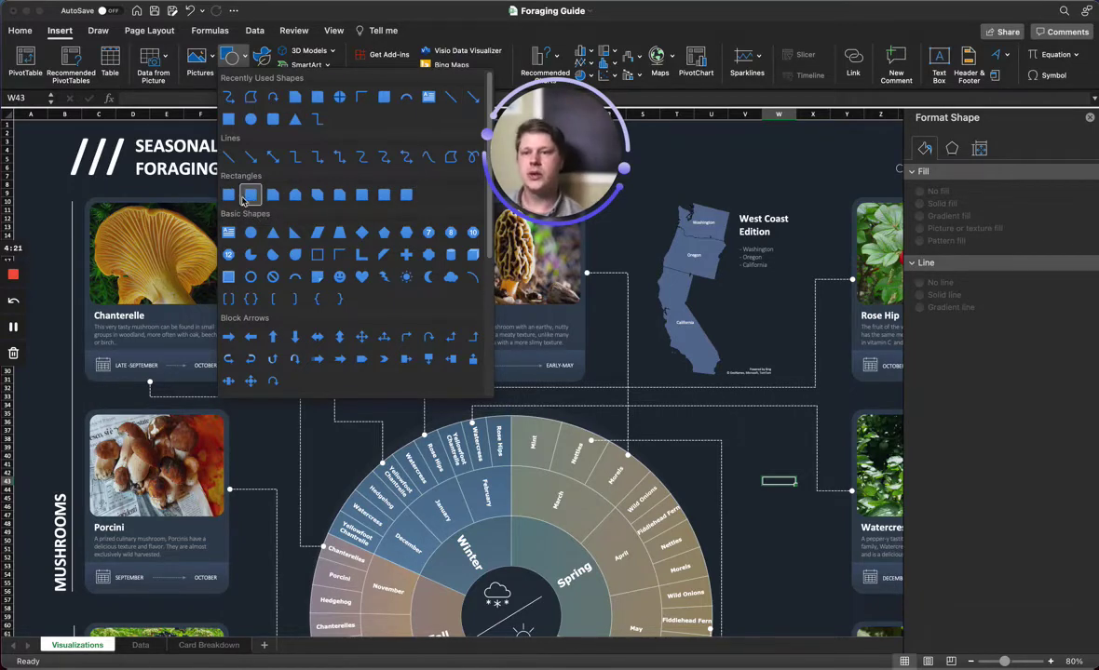
left_click(234, 195)
left_click_drag(238, 197, 425, 477)
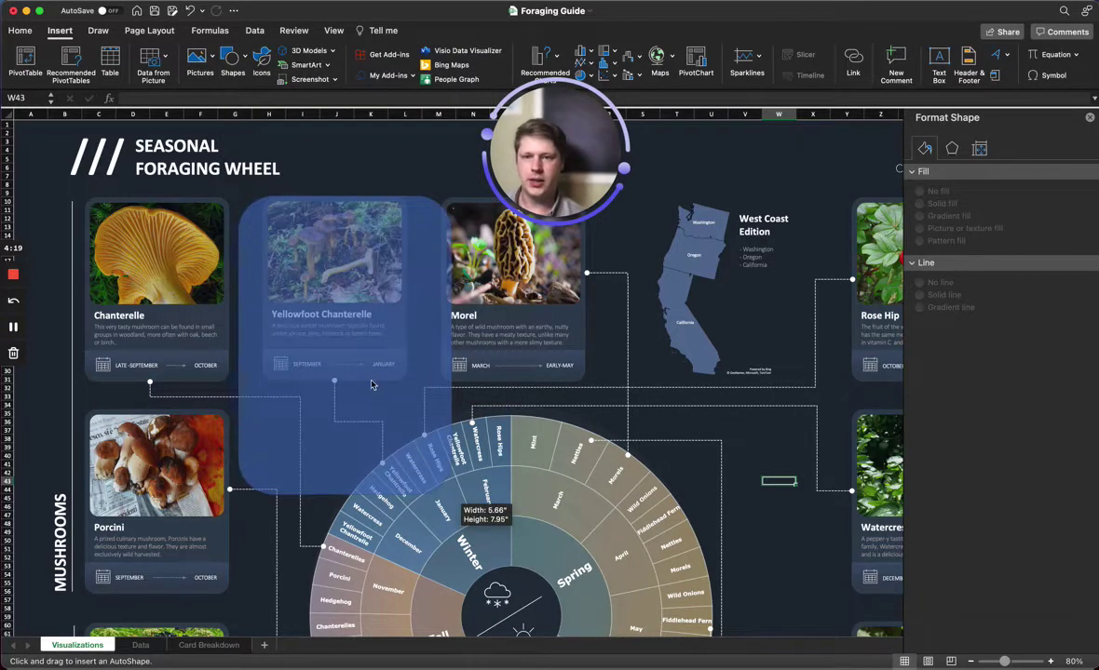
left_click_drag(360, 368, 650, 451)
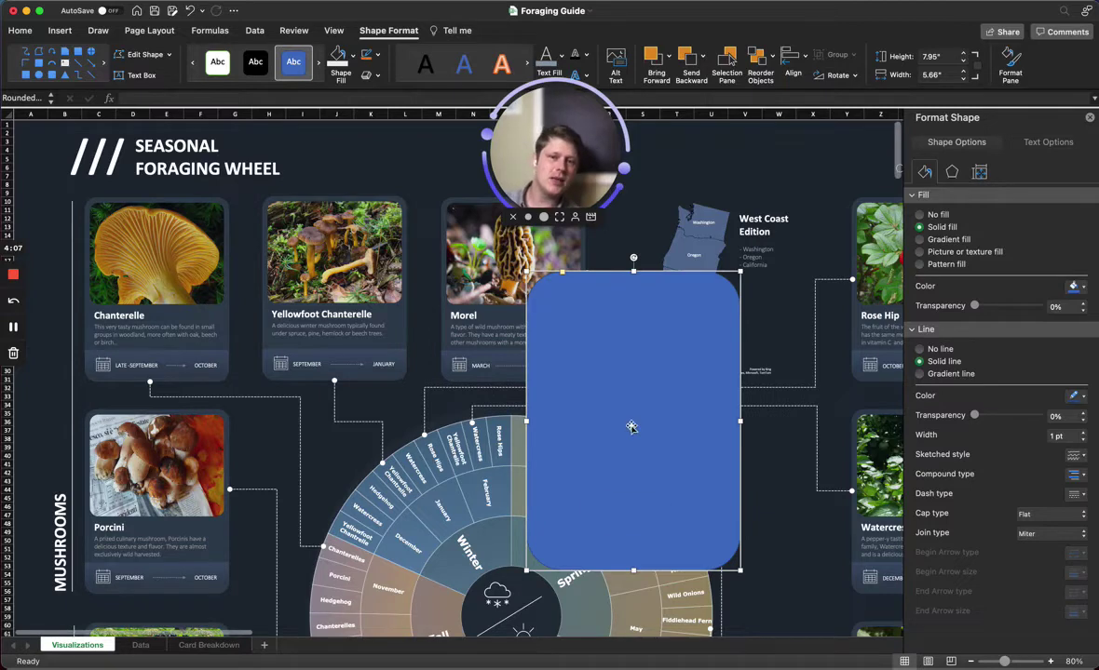
- Give the rounded rectangle a solid slate-blue fill from the recent colors, with 0% transparency
right_click(622, 315)
mouse_move(665, 443)
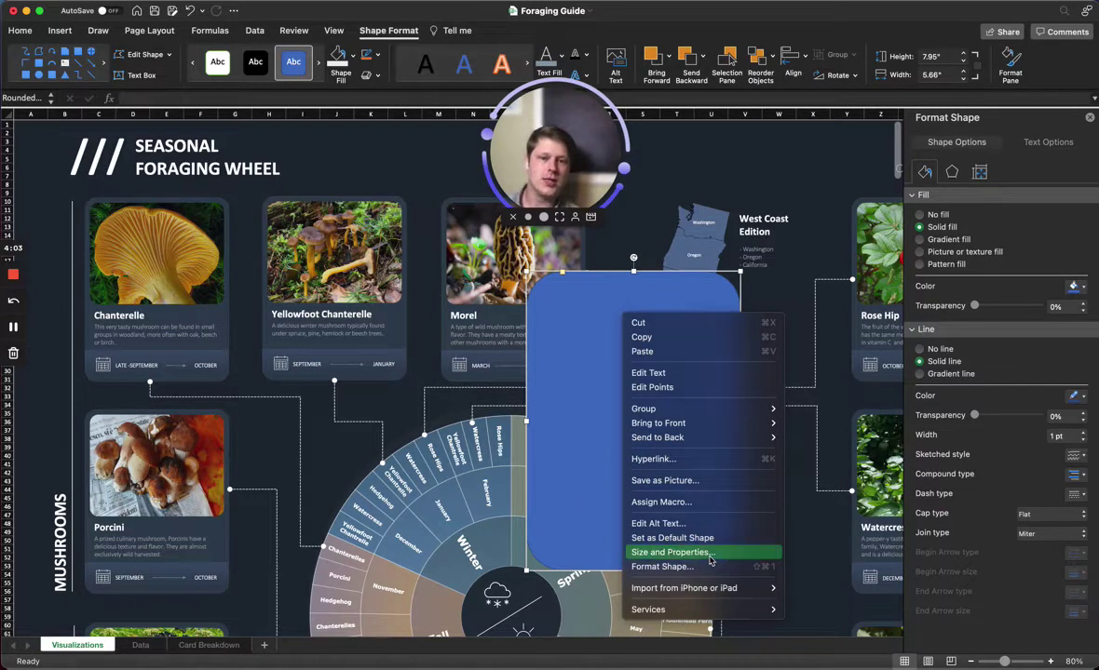
left_click(671, 552)
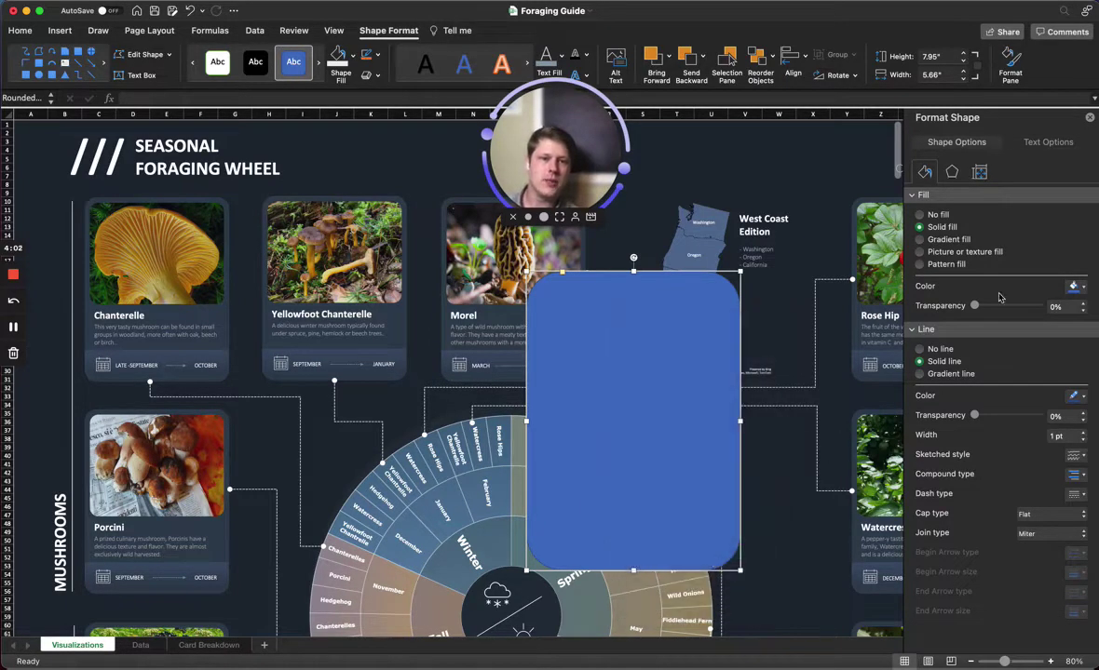
left_click(925, 174)
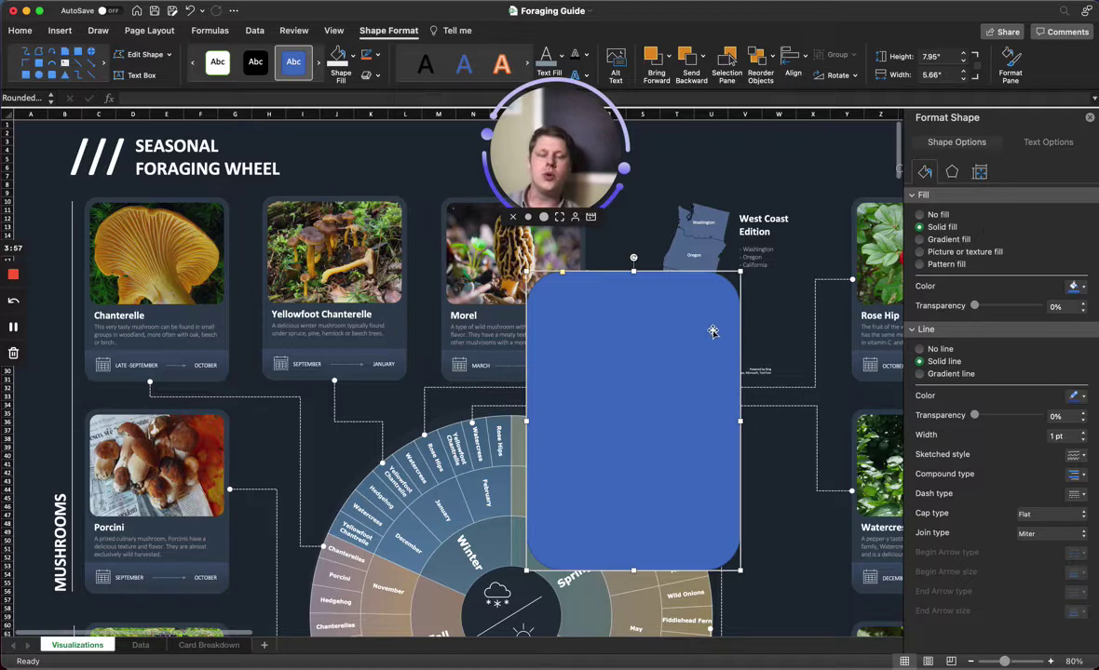
left_click(1076, 286)
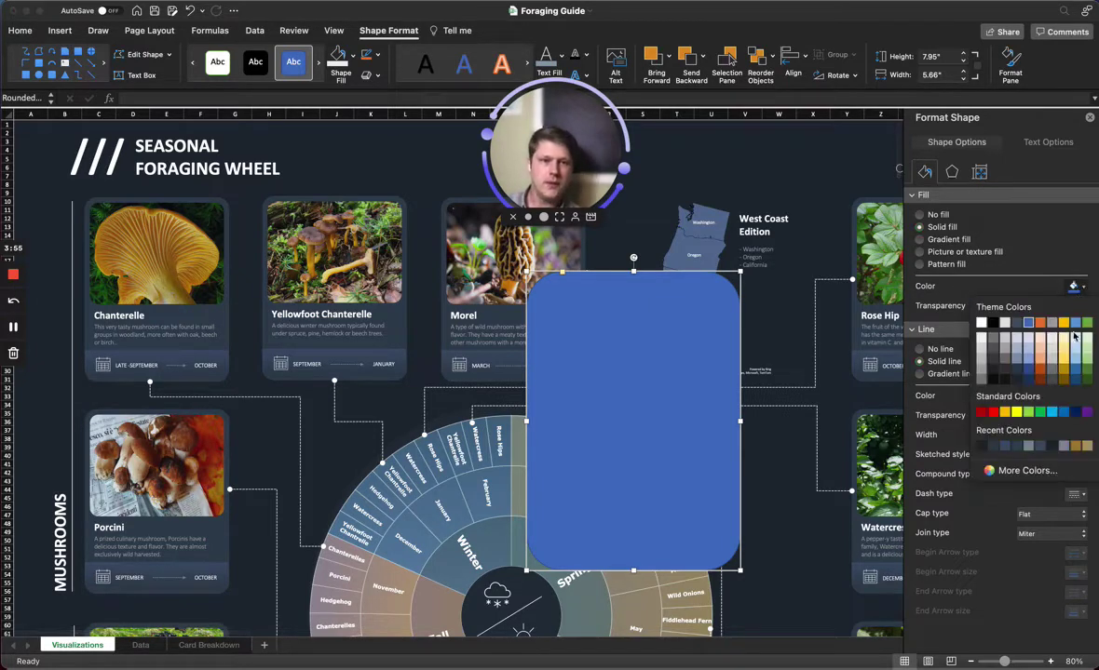
left_click(1005, 447)
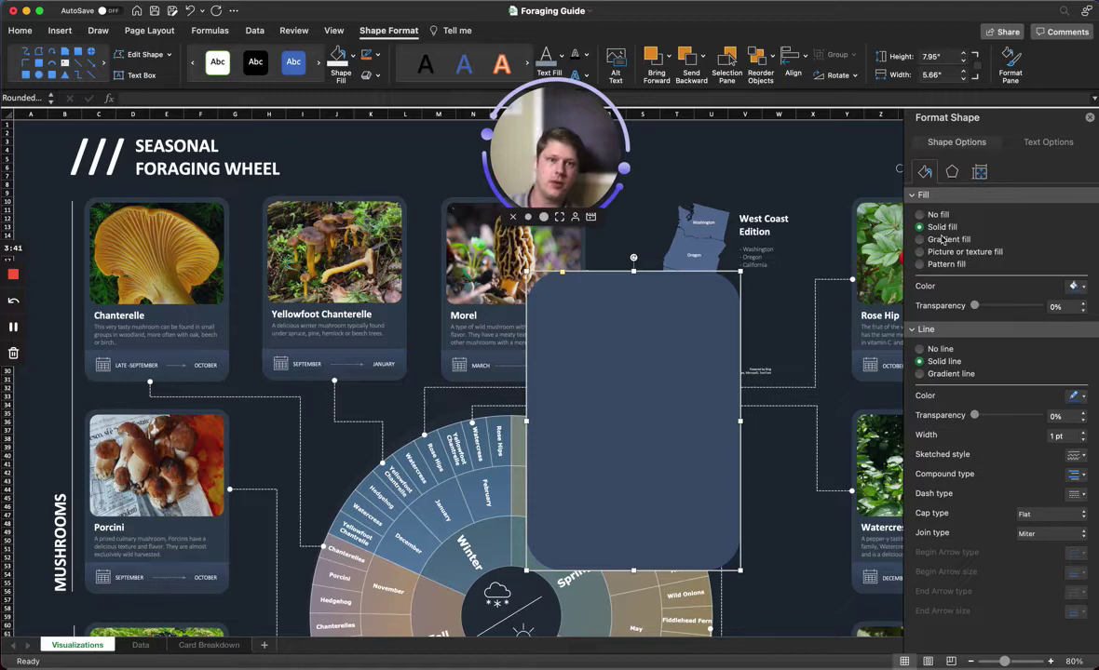
left_click(1004, 308)
left_click_drag(985, 310, 971, 301)
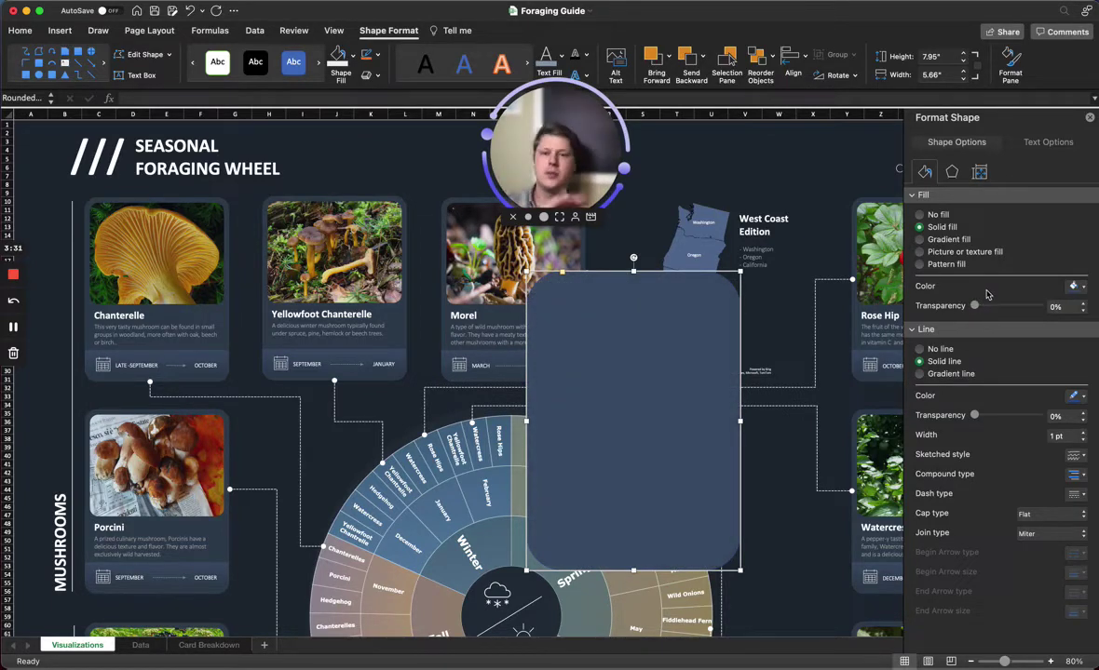
- Apply a linear gradient fill to the rounded rectangle with both stops black and the end stop 100% transparent
left_click(944, 241)
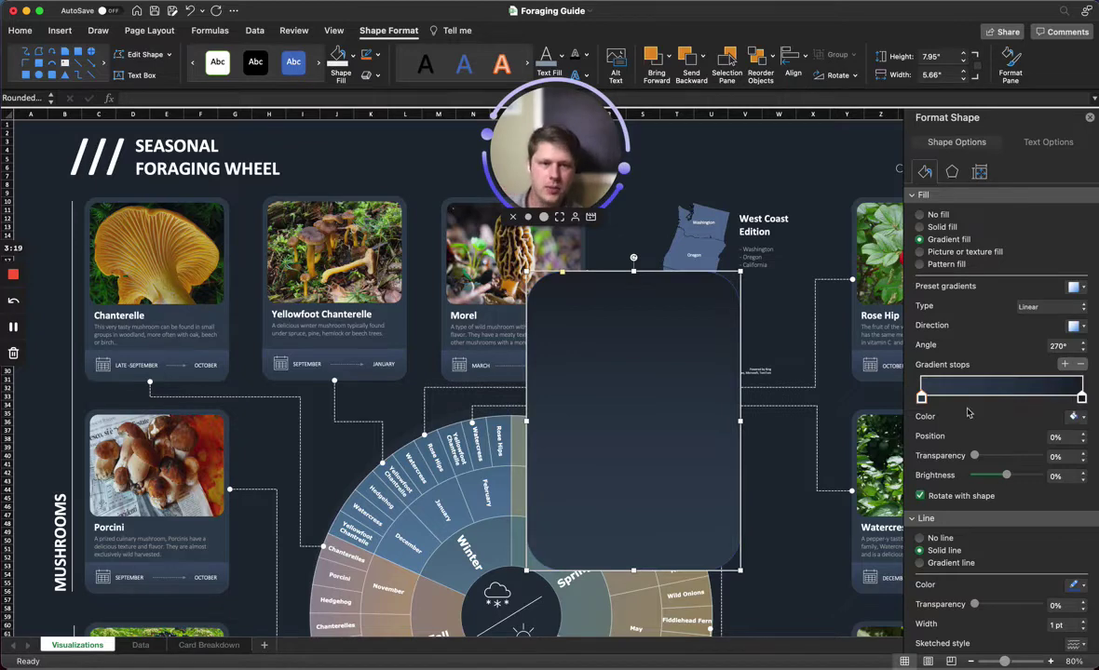
left_click(1076, 416)
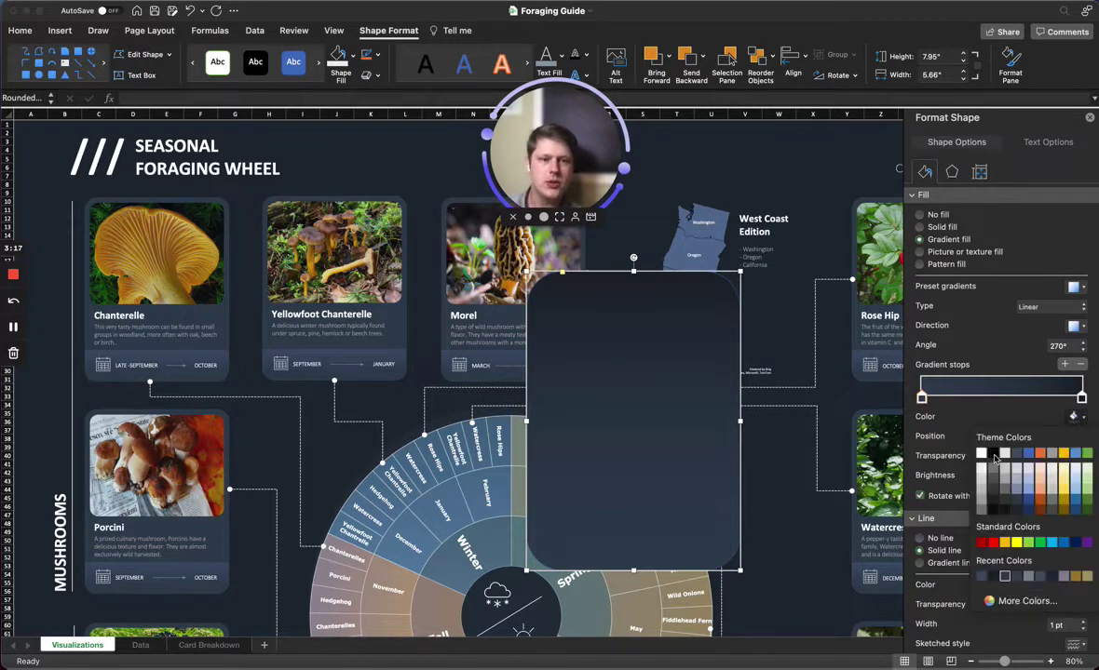
left_click(993, 453)
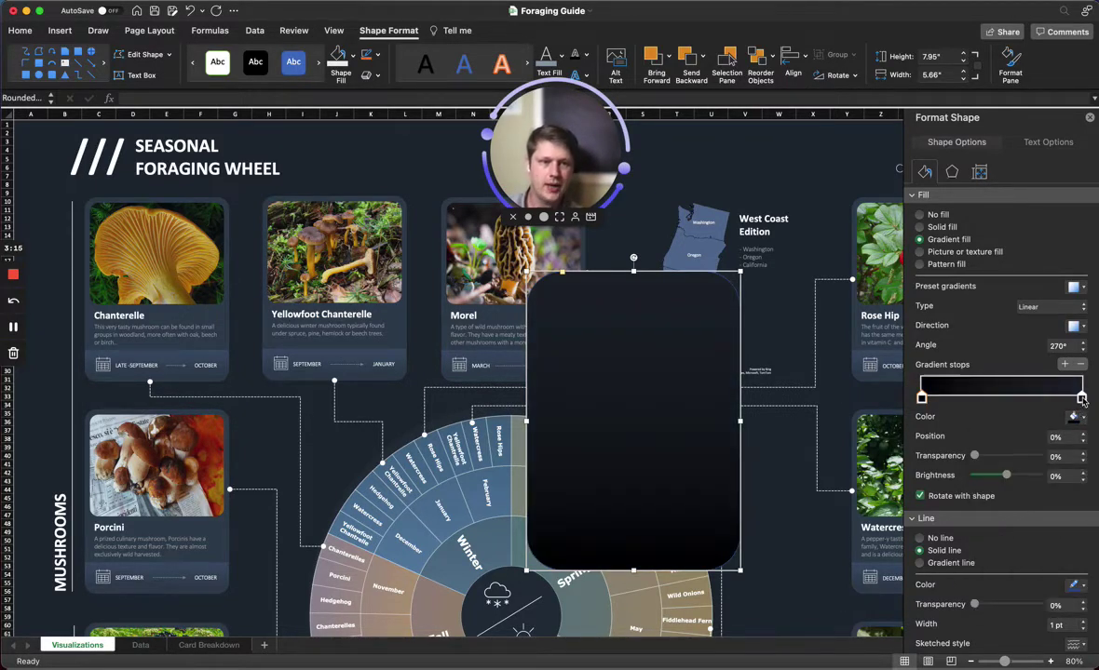
left_click(1076, 417)
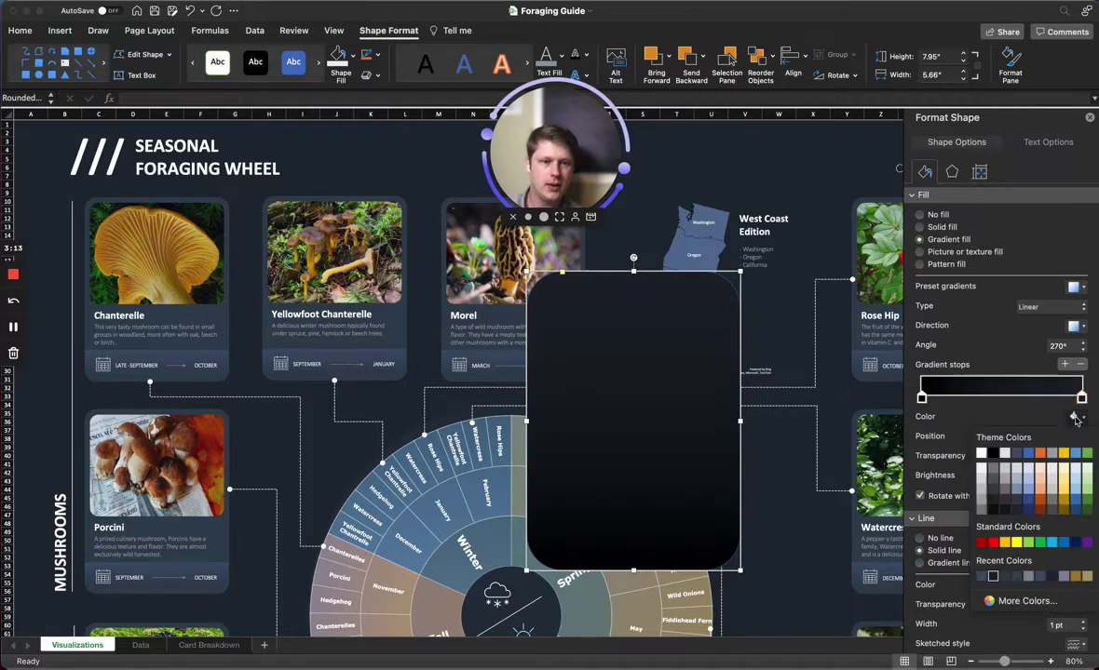
left_click(1003, 453)
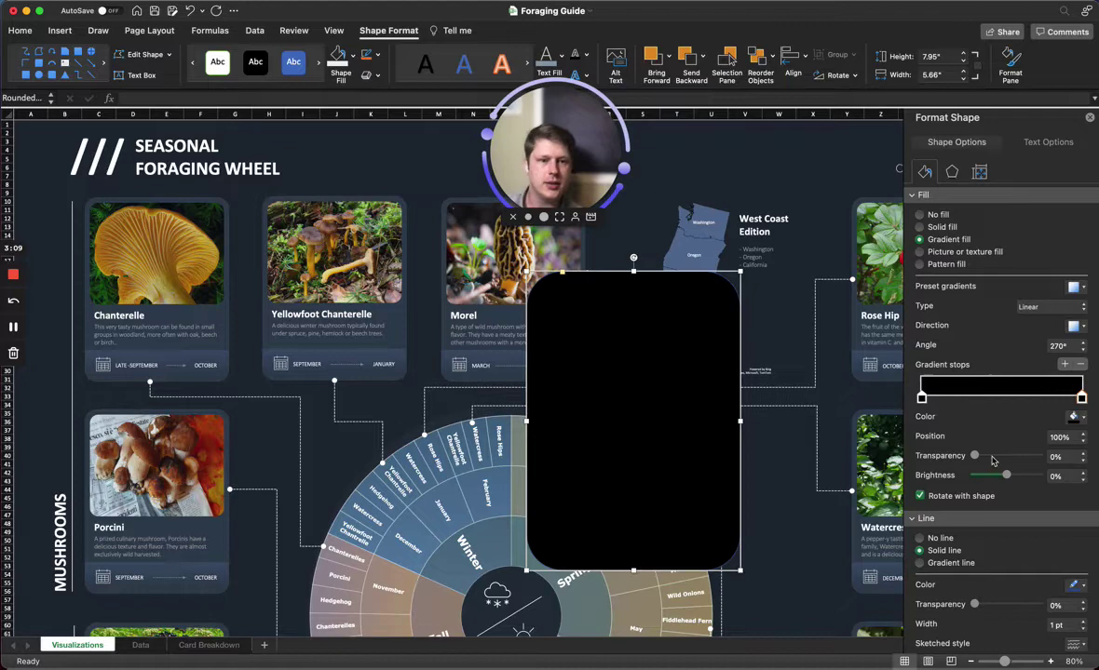
left_click_drag(974, 456, 1077, 460)
left_click_drag(656, 438, 693, 391)
- Remove the rounded rectangle's outline and reposition it across the edge of the Morel card and the seasonal wheel
scroll(931, 522, "down", 2)
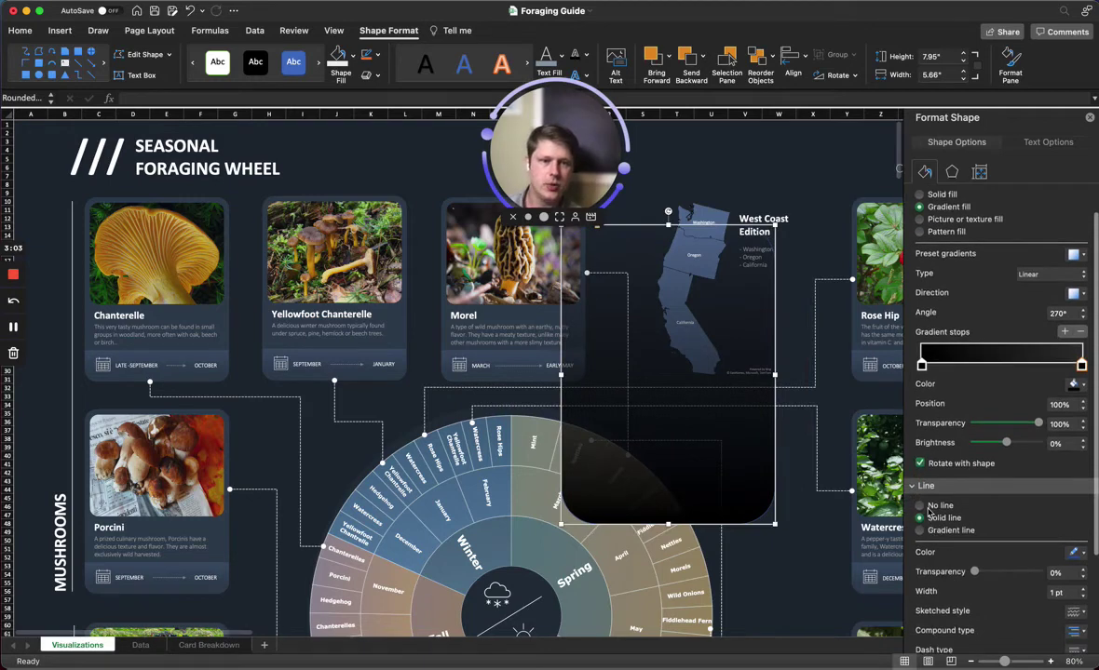
left_click(918, 512)
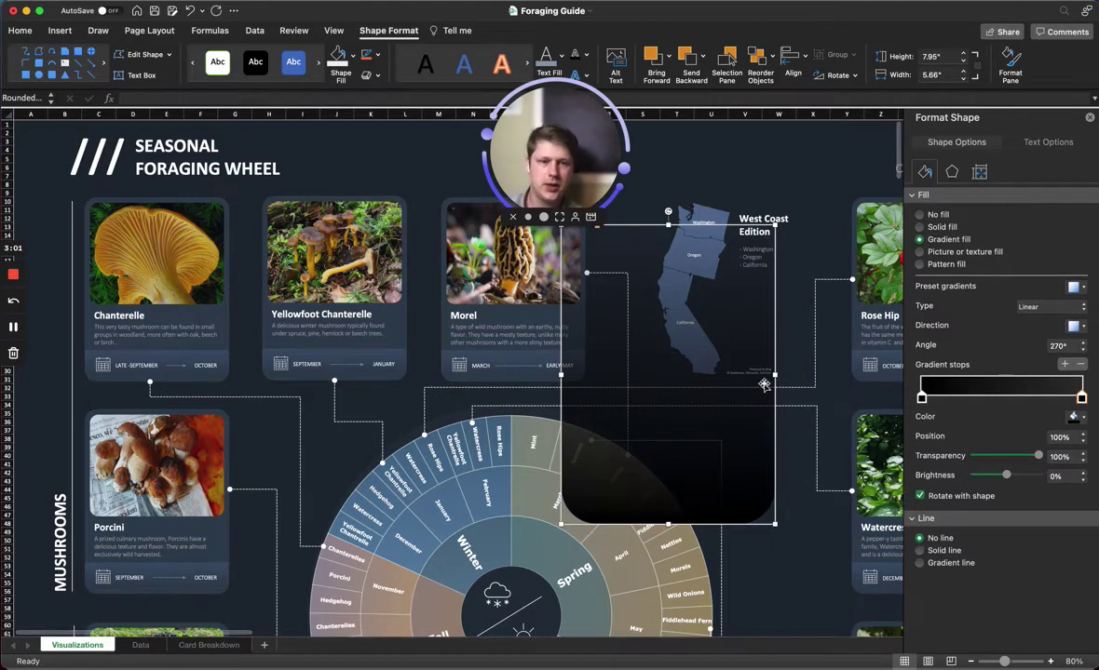
left_click_drag(678, 381, 718, 366)
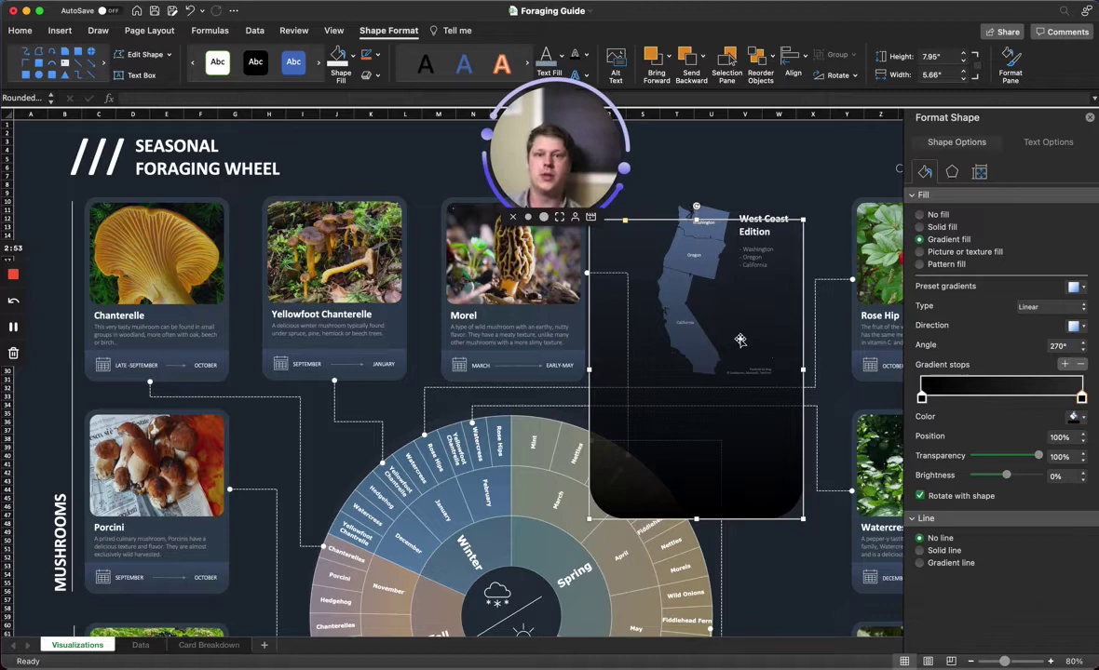
left_click_drag(774, 338, 808, 342)
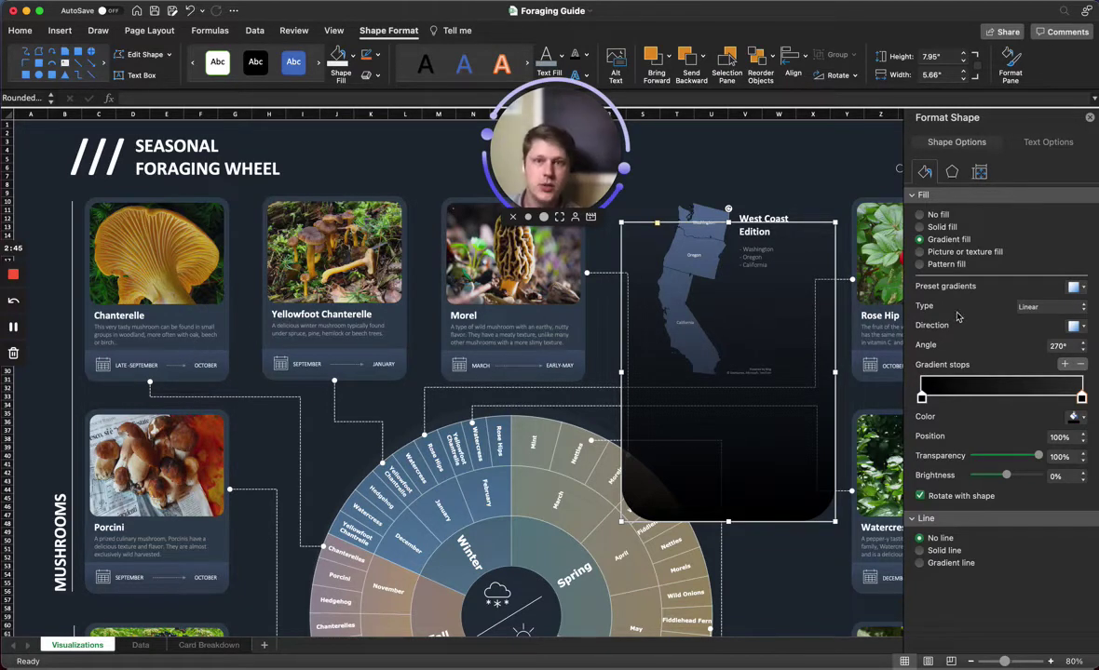
left_click_drag(708, 346, 618, 361)
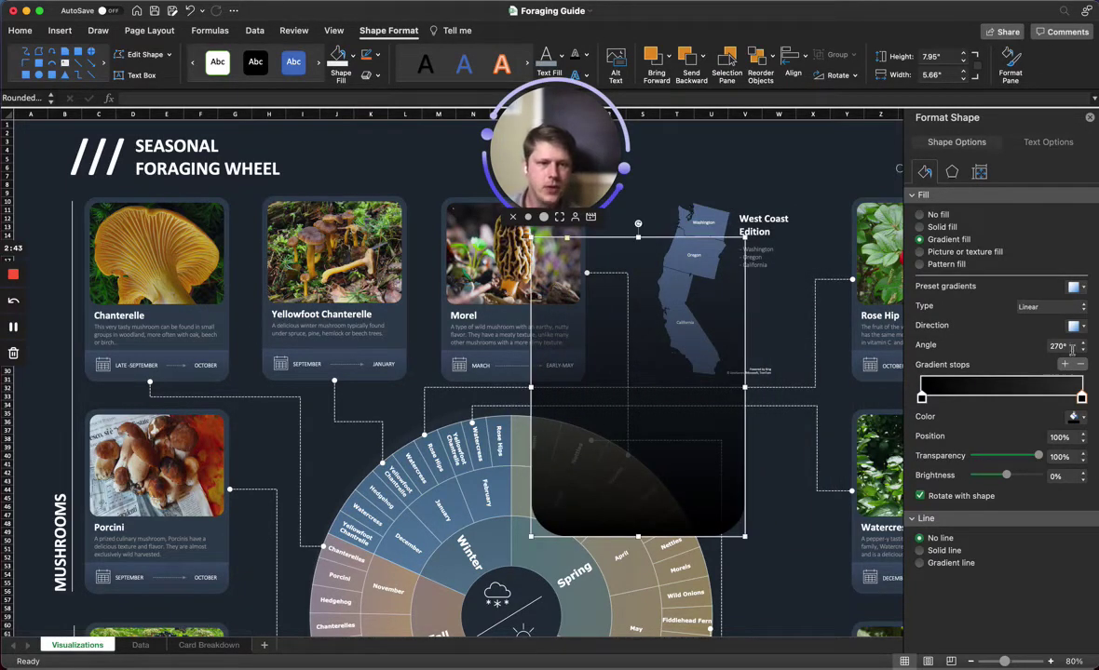
- Try gradient angles up to 359.9° on the rounded rectangle, and set the angle back to 270°
left_click(1083, 344)
left_click(1083, 343)
left_click(1083, 343)
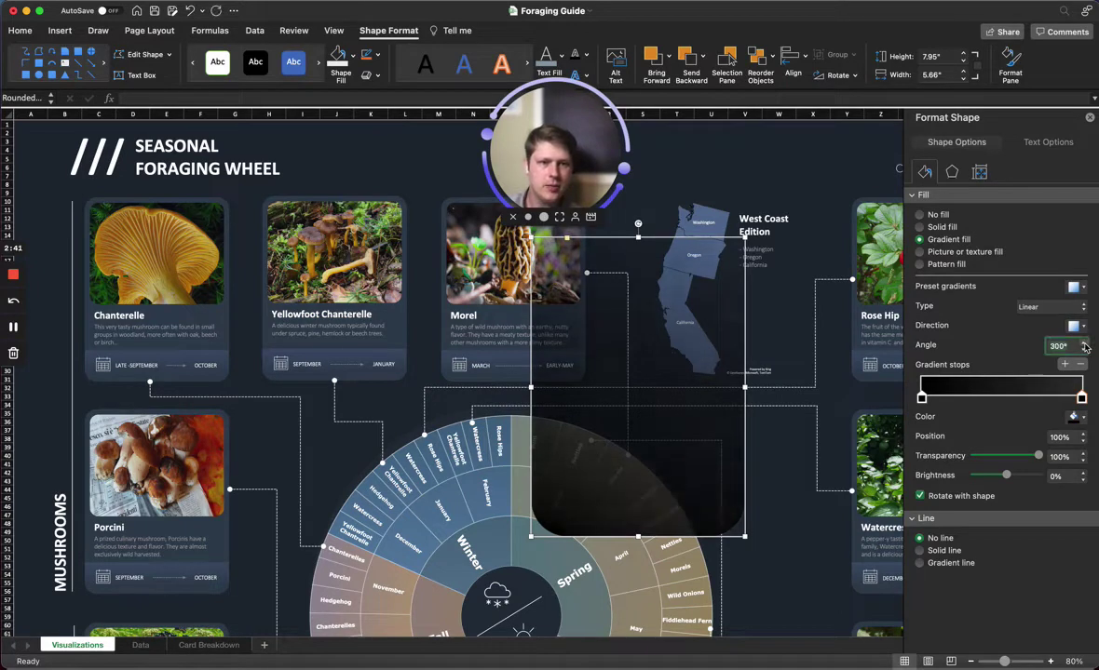
left_click(1084, 344)
left_click(1085, 344)
left_click(1085, 345)
left_click(1085, 345)
left_click(1085, 345)
left_click(1085, 344)
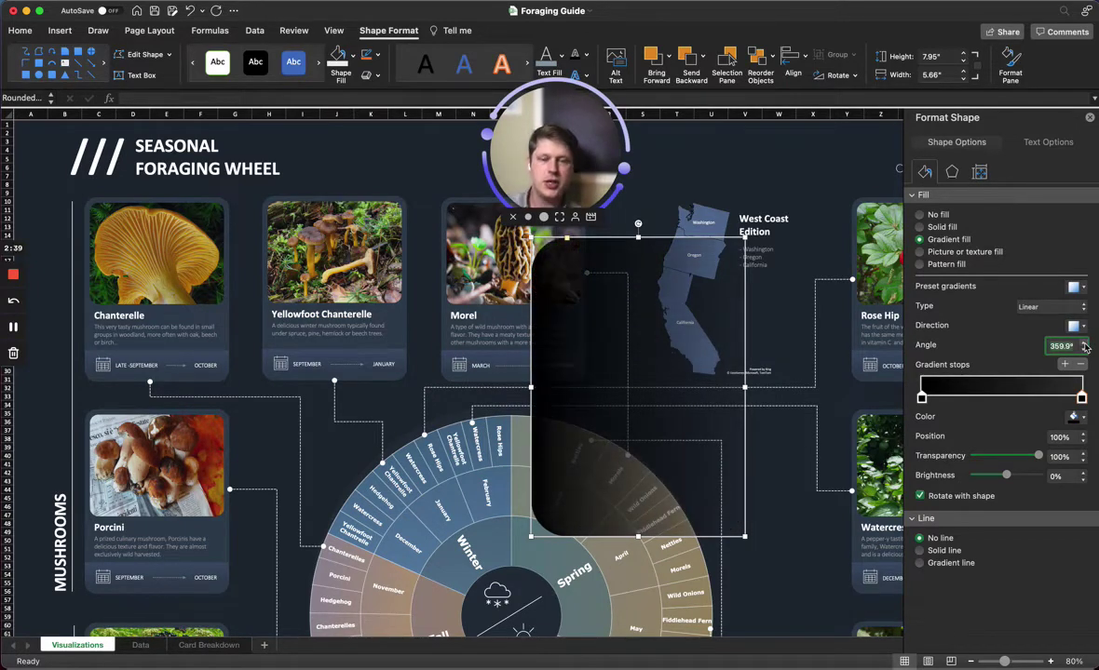
left_click(1084, 349)
left_click(1084, 350)
left_click(1084, 350)
left_click(1084, 349)
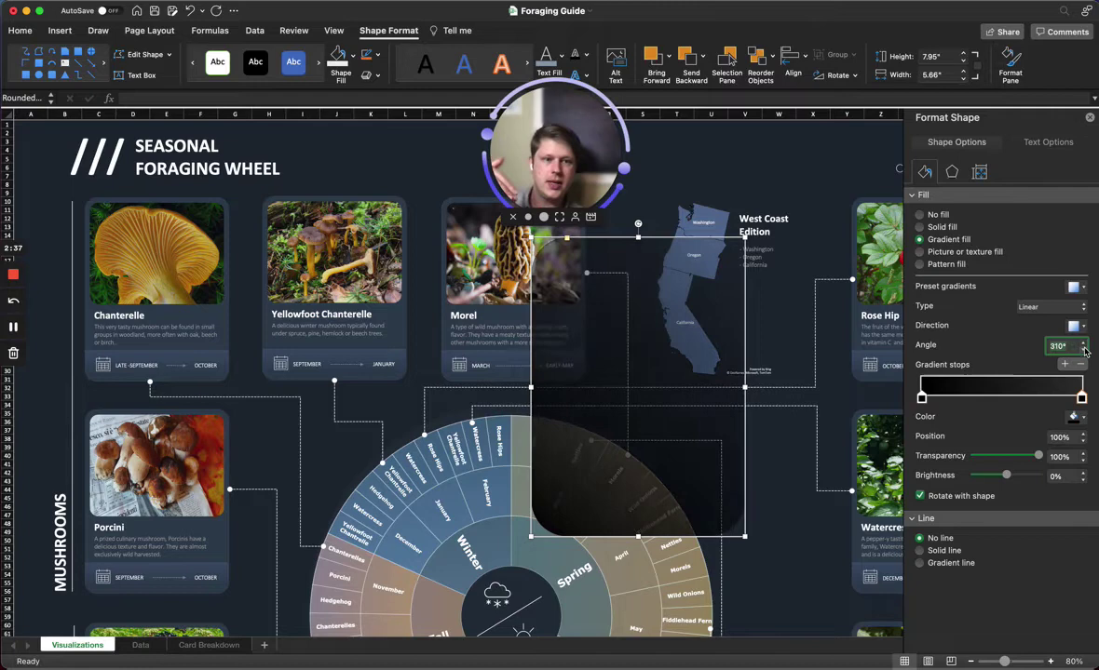
left_click(1084, 349)
left_click(1084, 350)
left_click(1084, 349)
left_click(1084, 350)
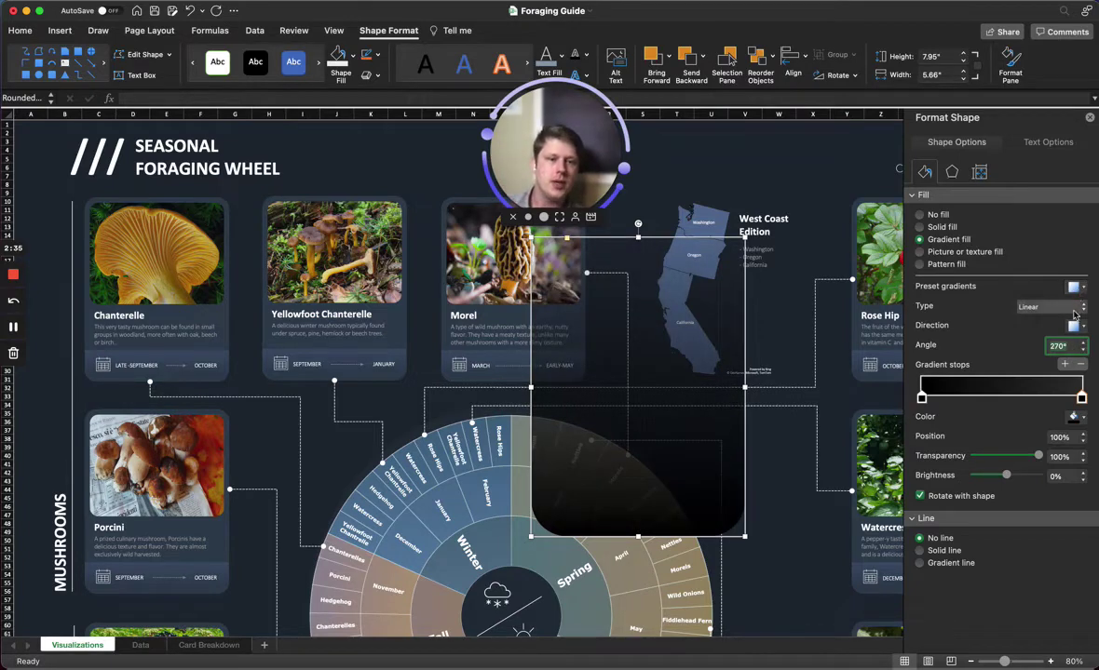
- Browse the preset gradients and gradient types, and try the end stop's brightness at -1% before resetting it to 0%
left_click(1080, 306)
left_click(1081, 288)
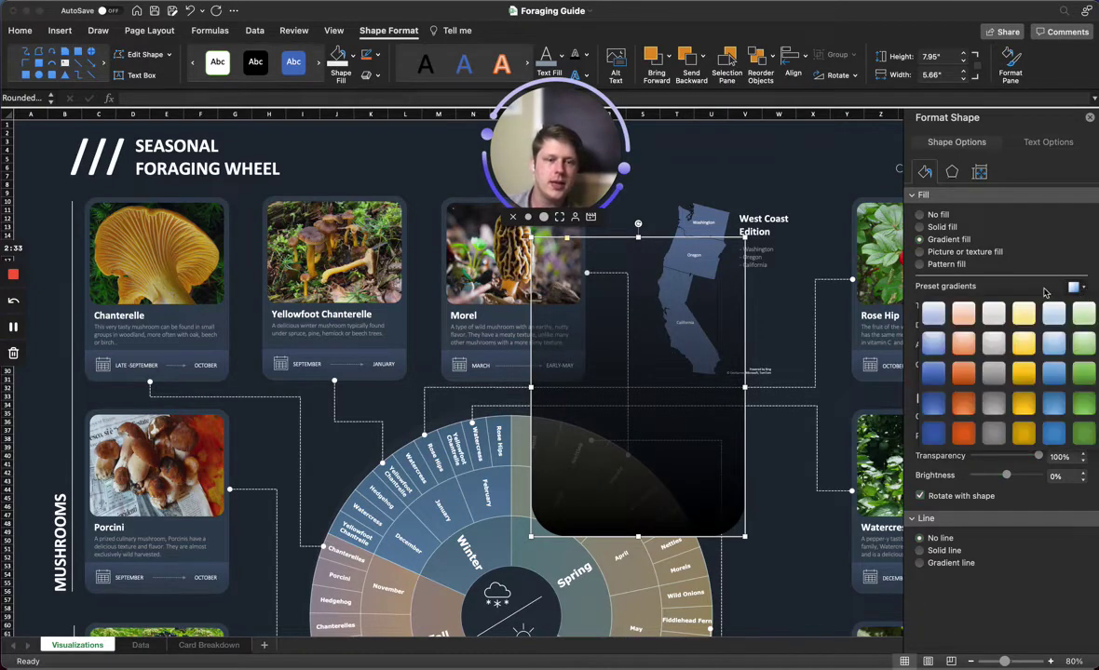
left_click(1039, 292)
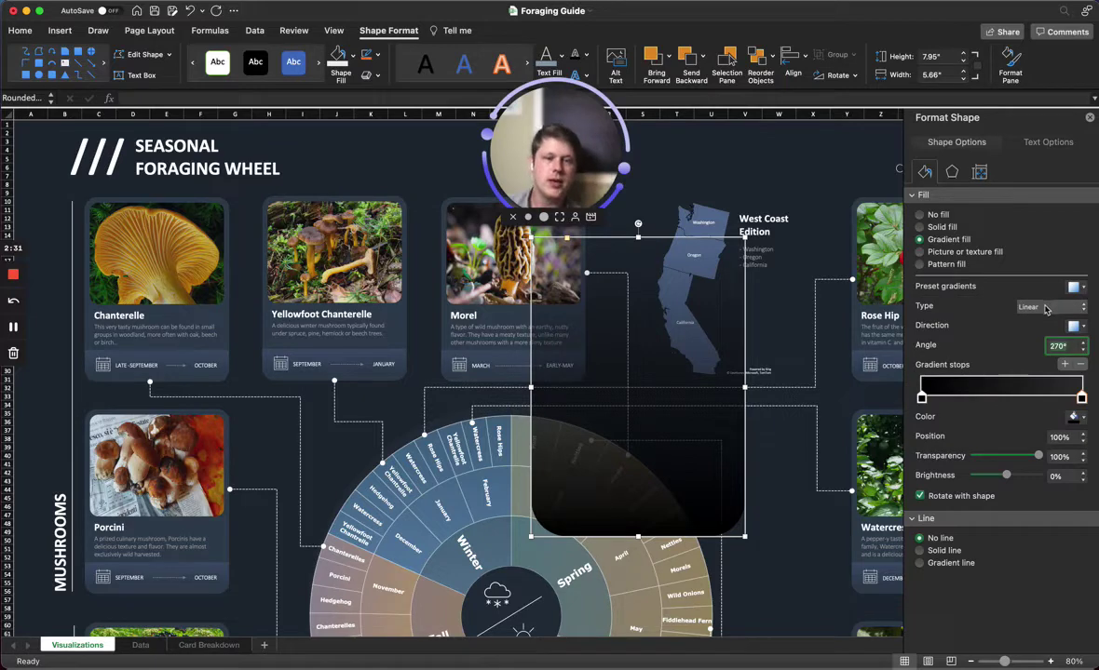
left_click(1045, 309)
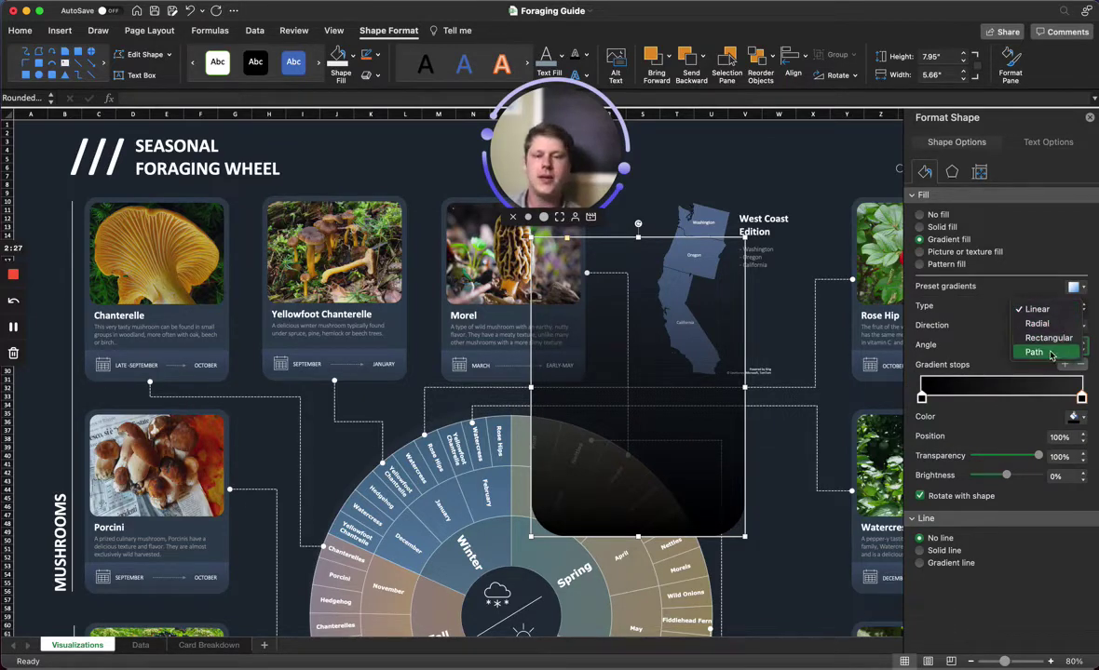
left_click(988, 303)
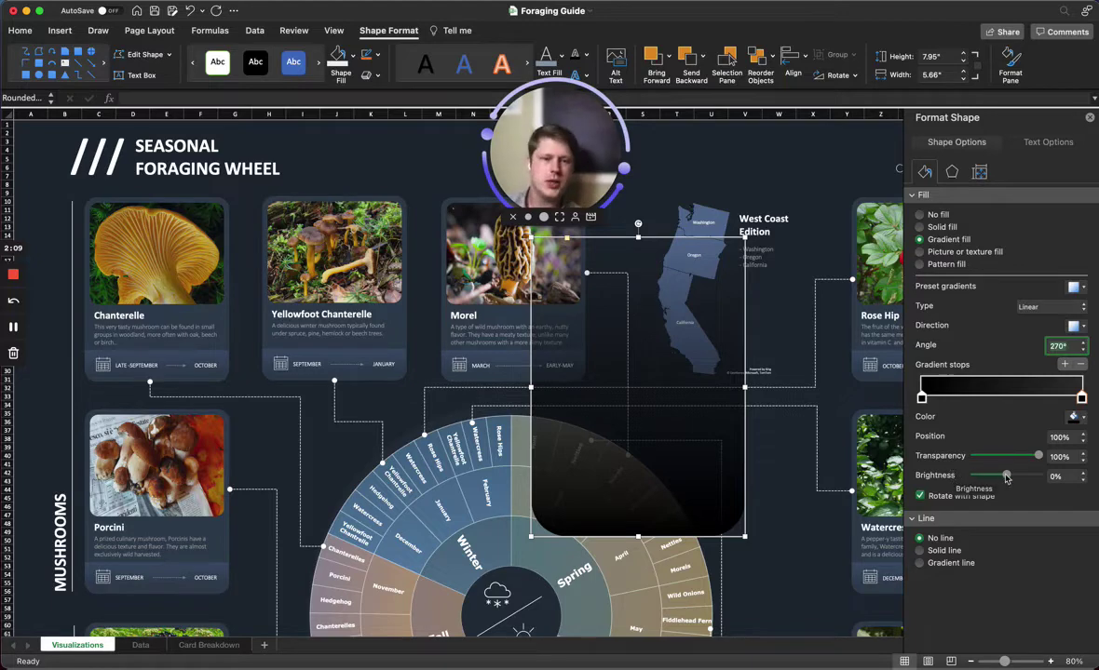
mouse_move(1006, 476)
left_mouse_down()
mouse_move(1027, 479)
mouse_move(1008, 482)
left_mouse_up()
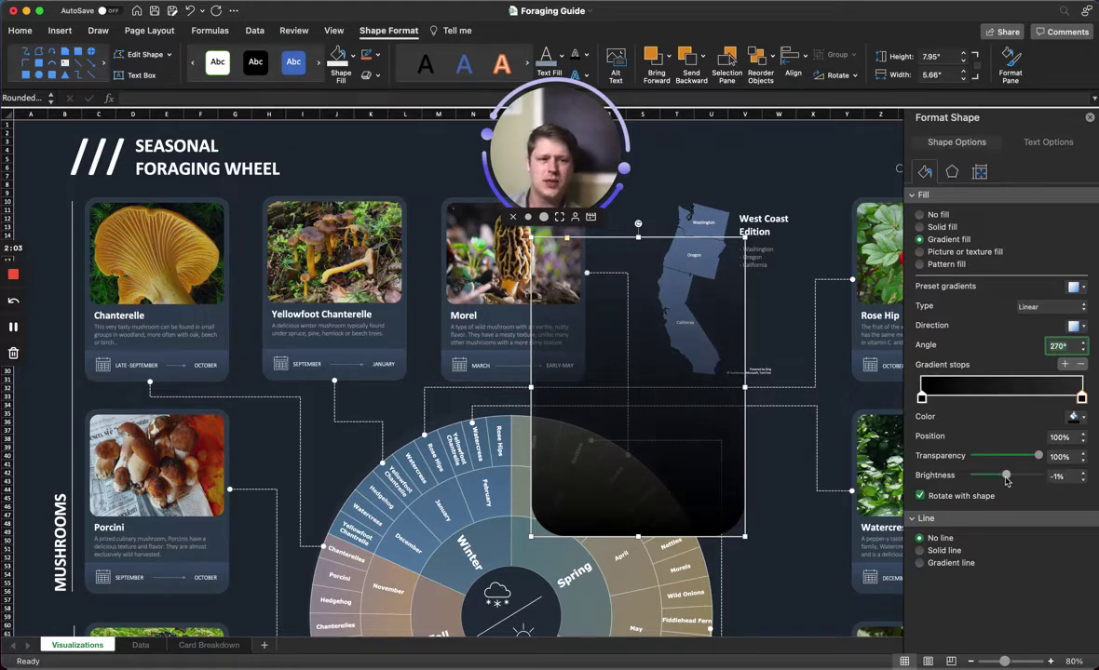
left_click(1083, 473)
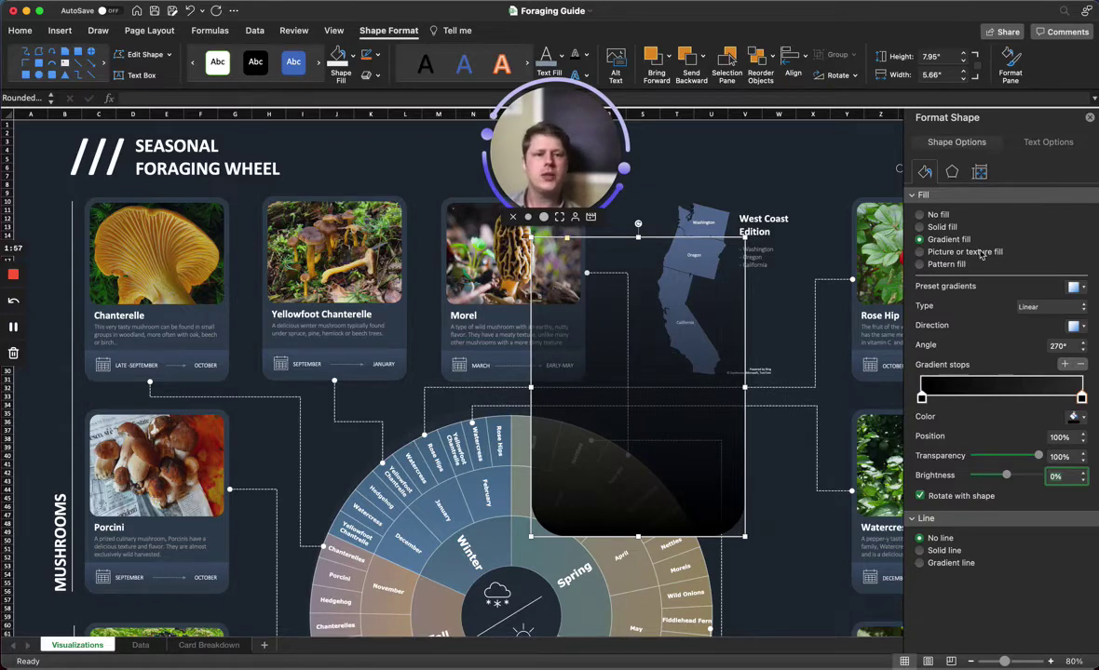
- Switch the rounded rectangle to a picture or texture fill and move it over the West Coast map
left_click(920, 252)
left_click_drag(657, 331, 739, 311)
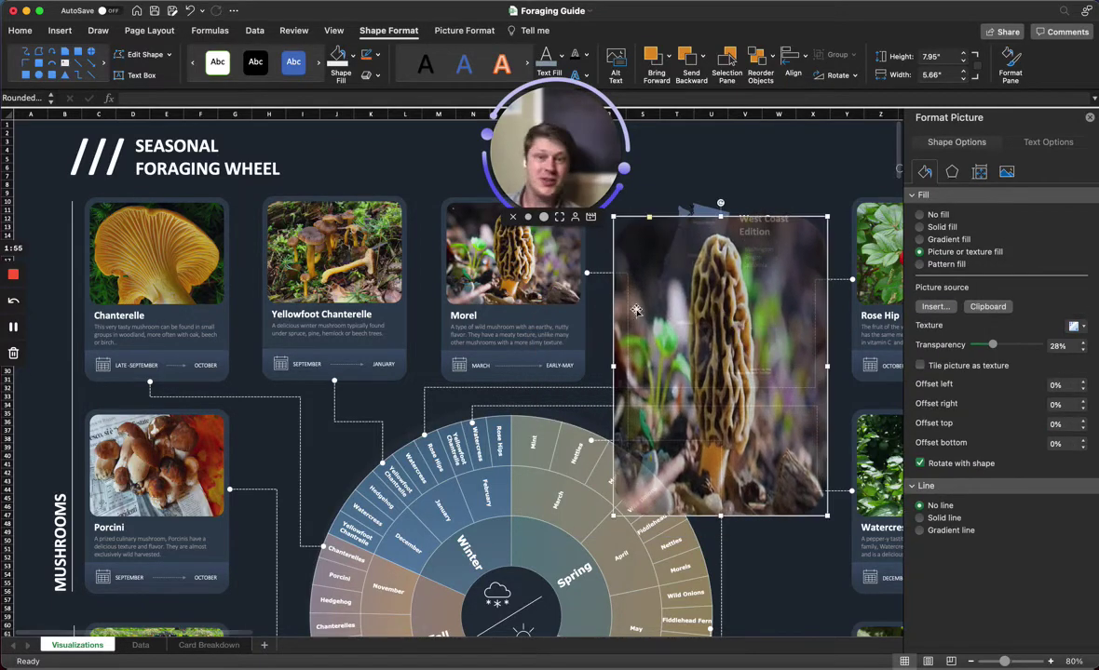
- Undo the last two changes and redo them to restore the rounded rectangle's picture fill and position
key("super+z")
key("super+z")
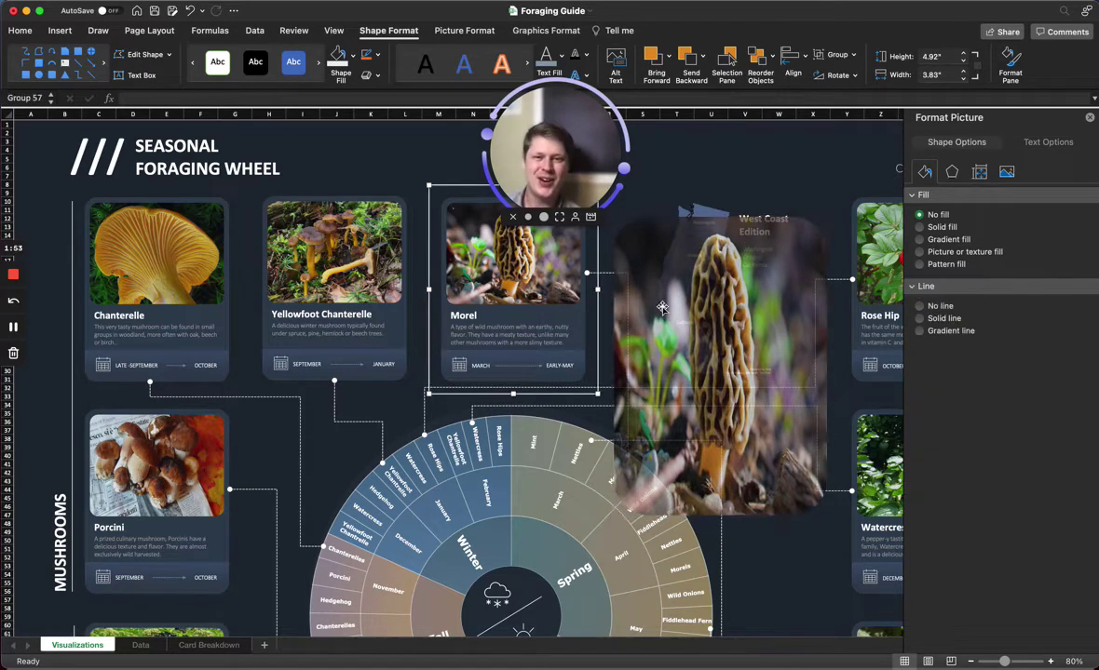
key("super+shift+z")
key("super+shift+z")
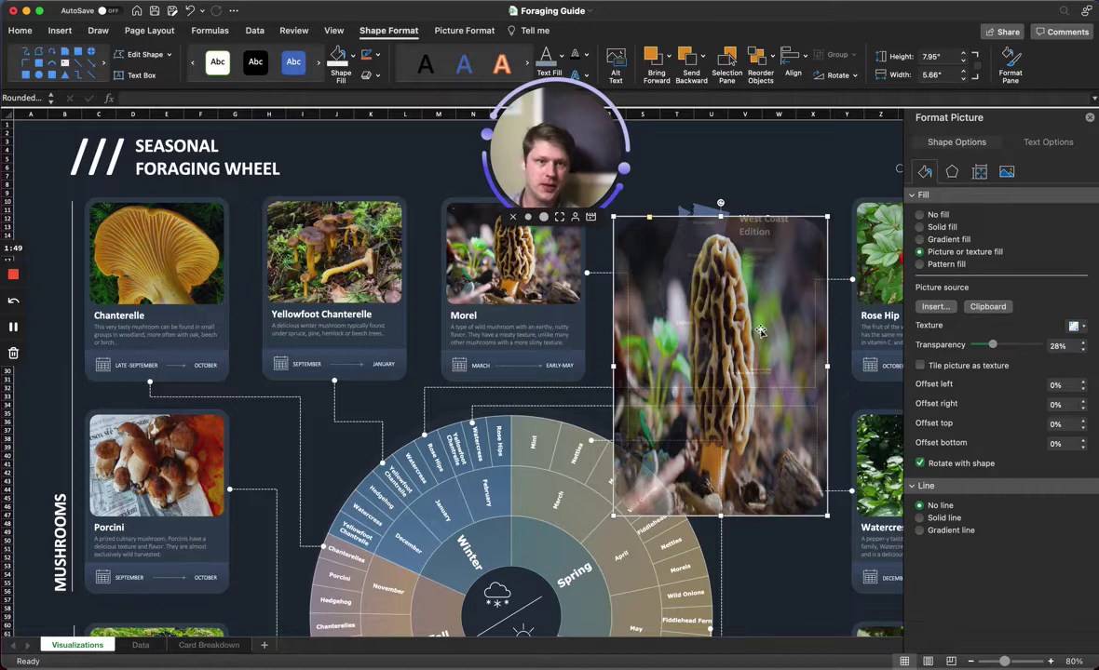
- Try pattern fills on the rounded rectangle
left_click(950, 265)
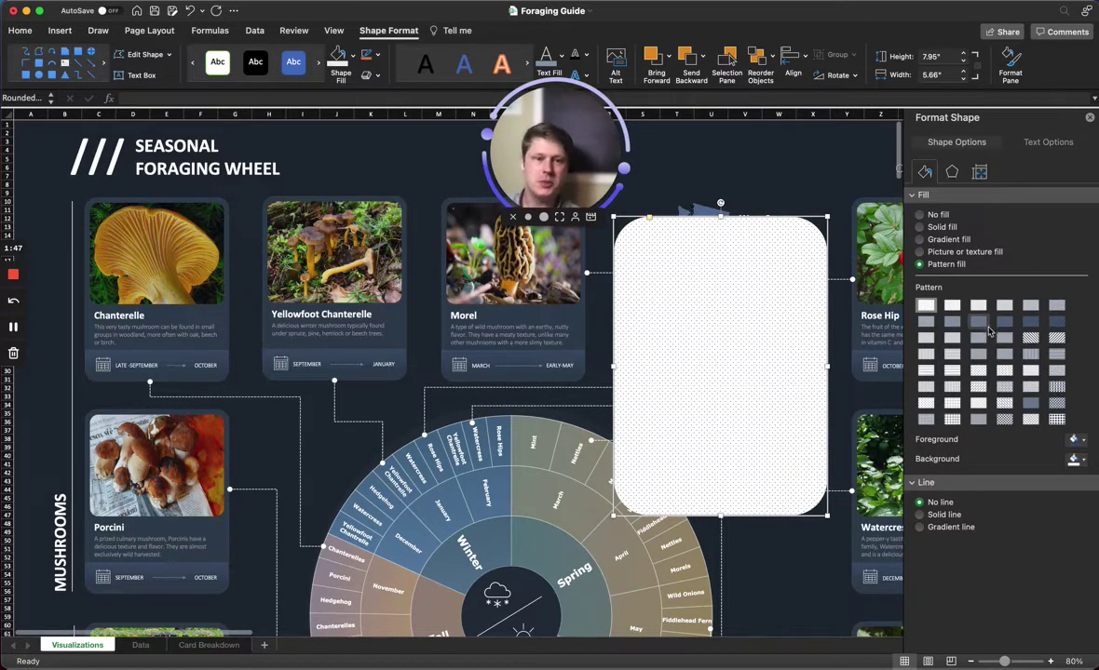
left_click(976, 356)
left_click(1056, 387)
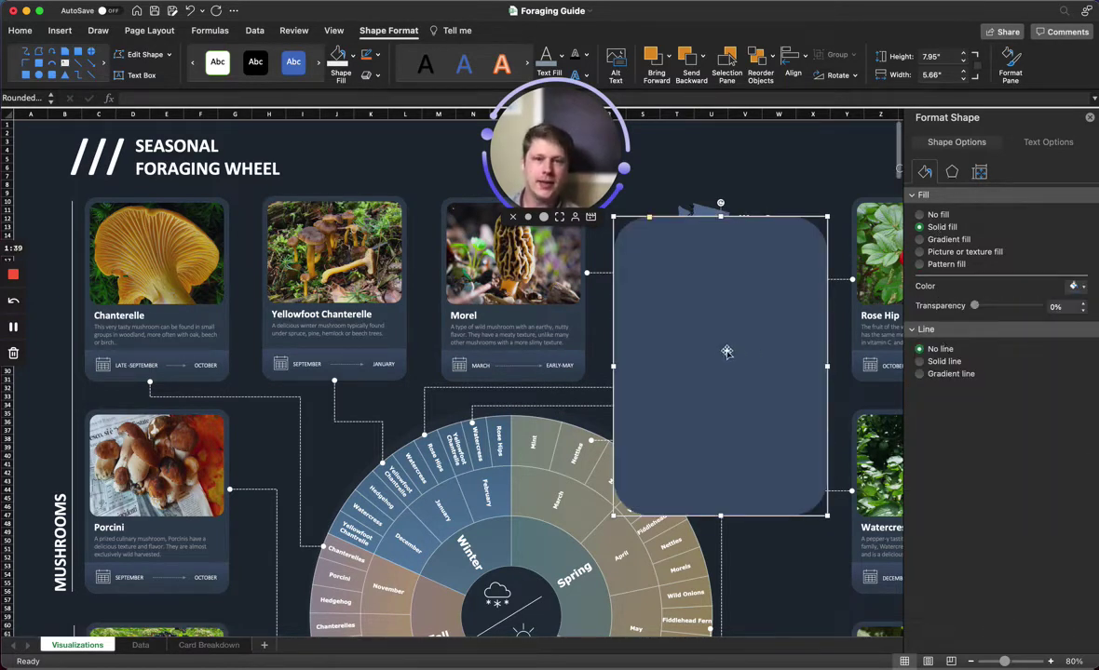
- Nudge the rounded rectangle slightly down, remove its fill and give it a solid outline
left_click_drag(667, 327, 663, 340)
left_click(946, 215)
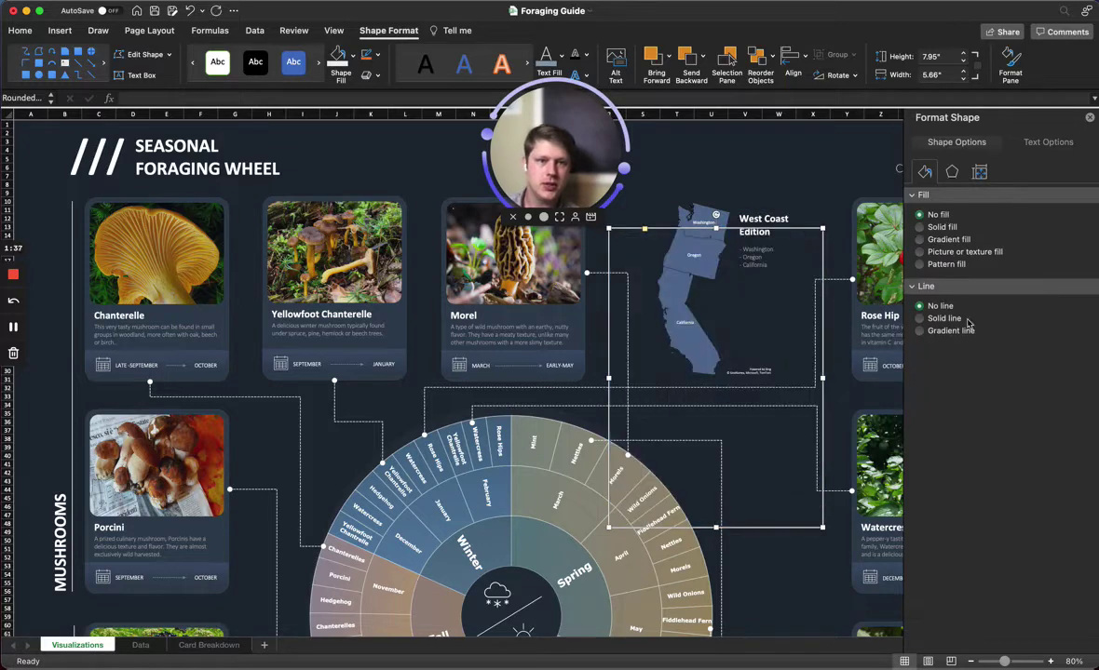
left_click(946, 318)
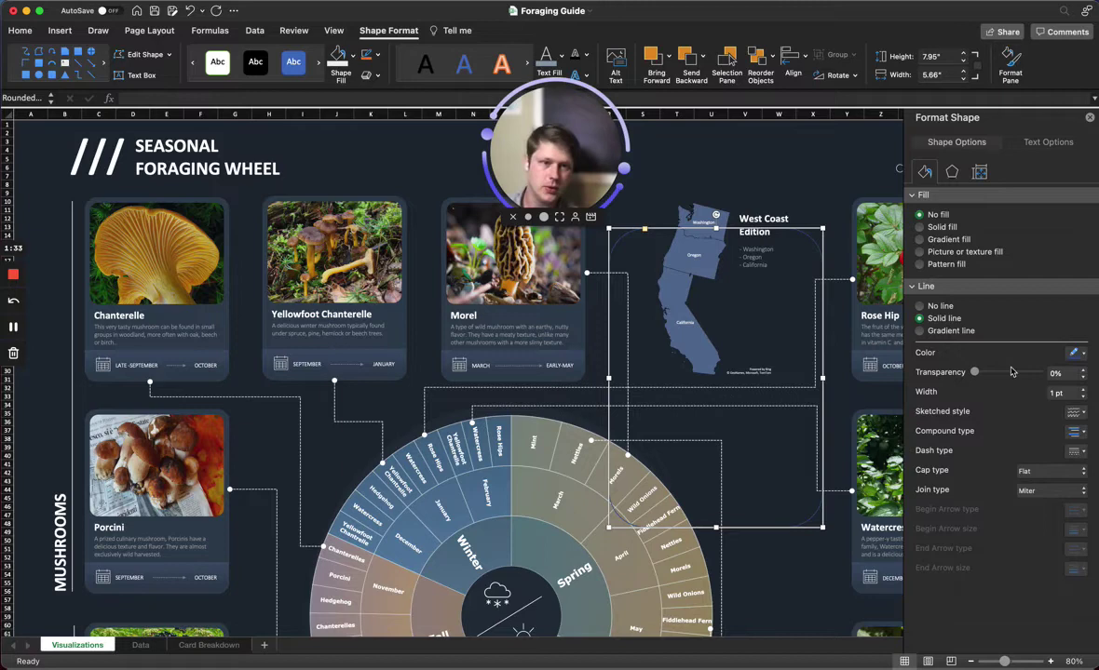
- Set the rounded rectangle's outline width to 5 pt
left_click(1083, 390)
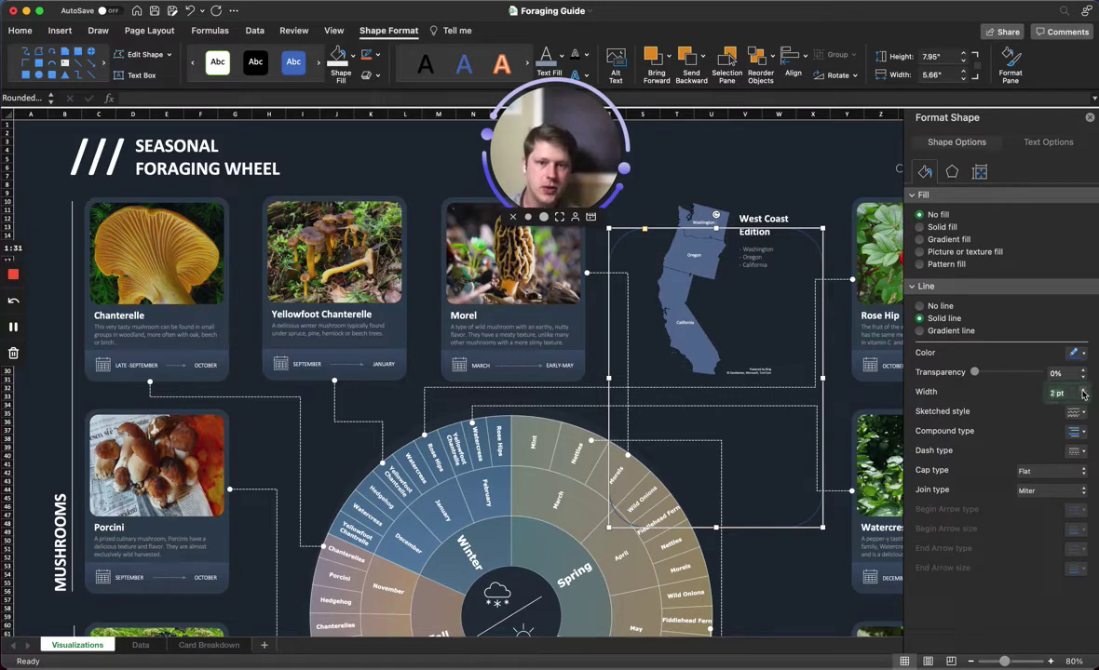
left_click(1083, 390)
left_click(1083, 390)
left_click(1083, 390)
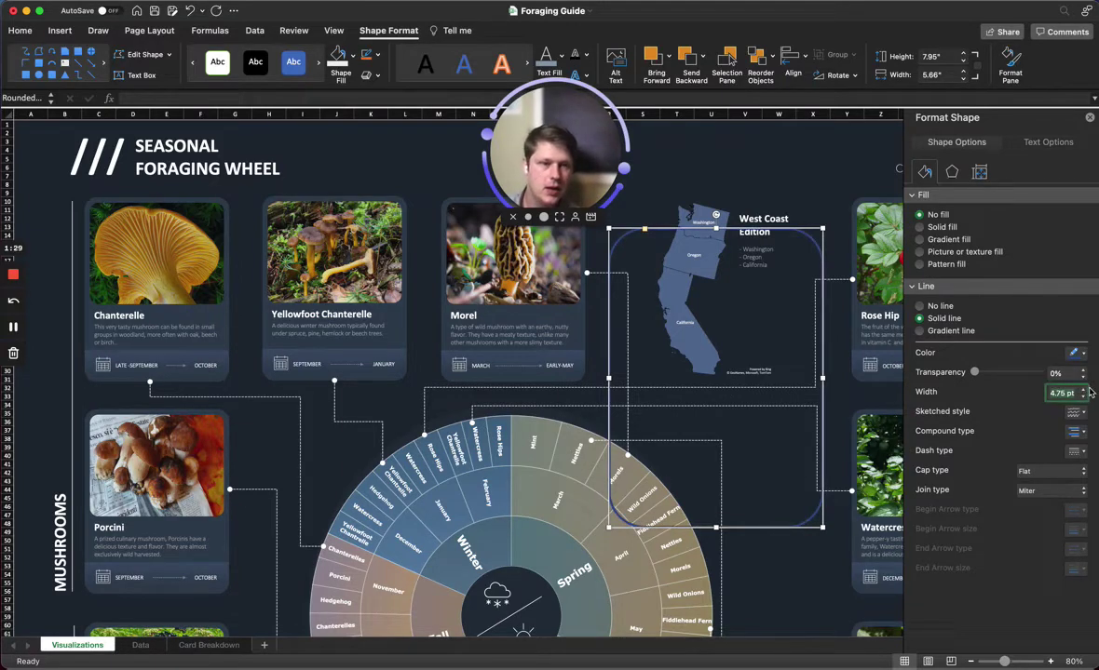
type("5")
key("Return")
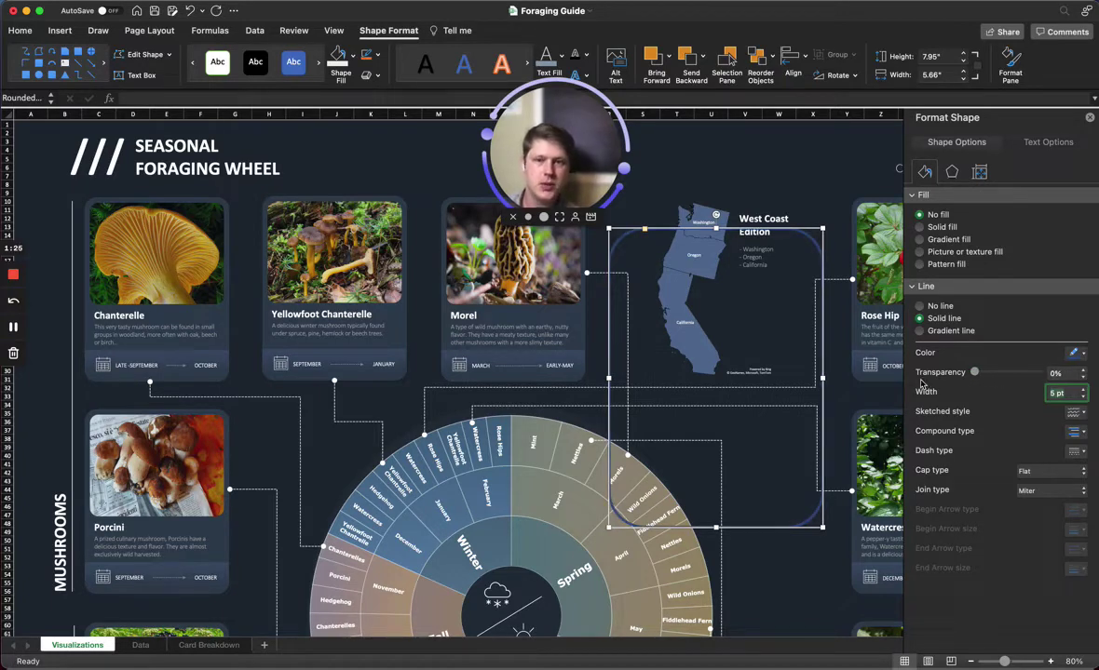
- Browse the sketched and compound line styles, and set the rounded rectangle's outline to the square-dot dash type
left_click(1076, 411)
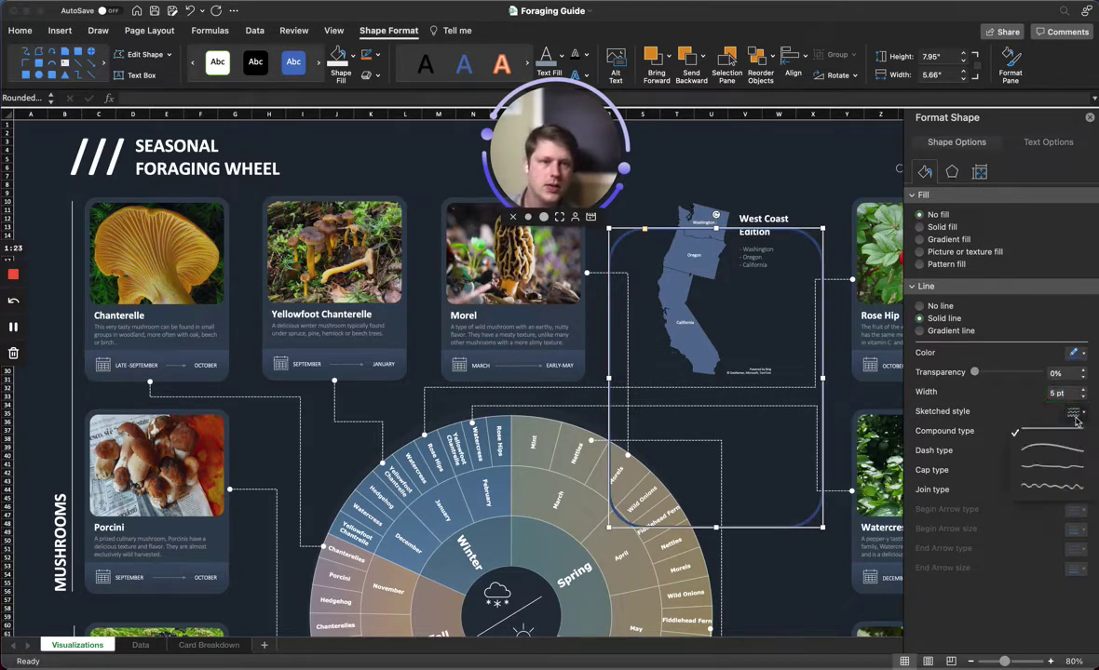
left_click(1050, 431)
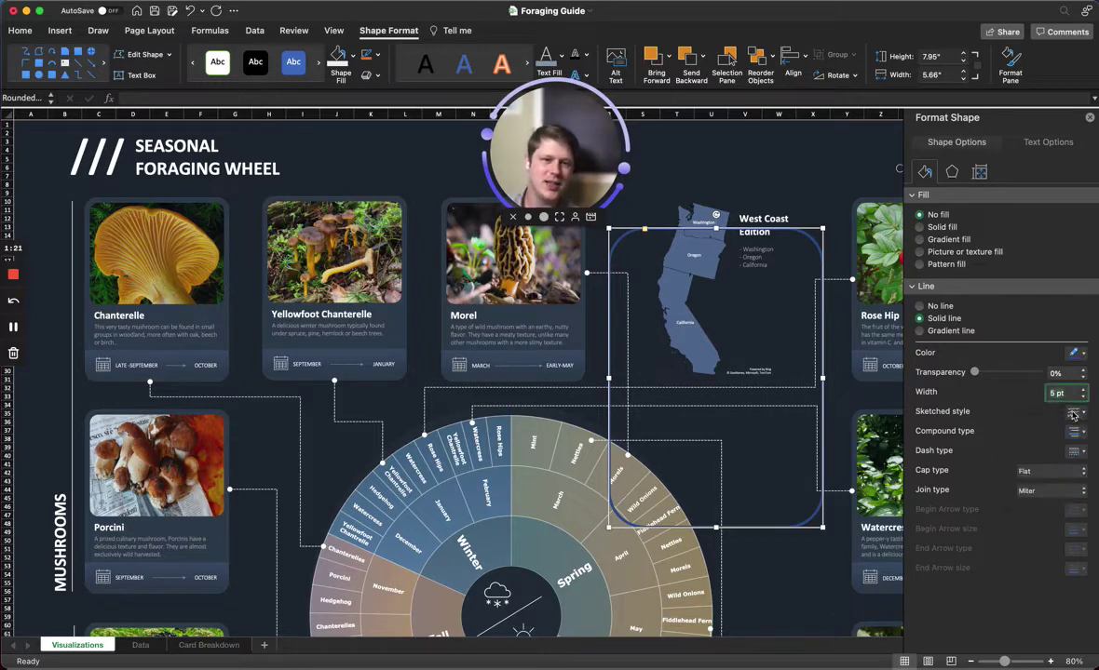
left_click(1078, 450)
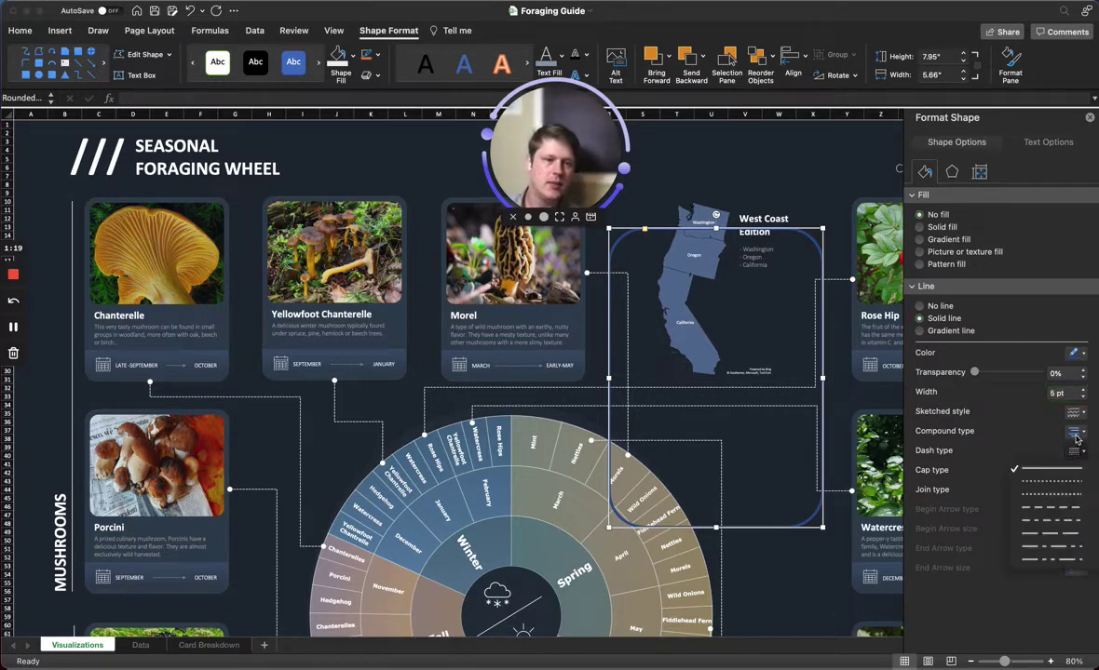
left_click(1076, 439)
left_click(1076, 433)
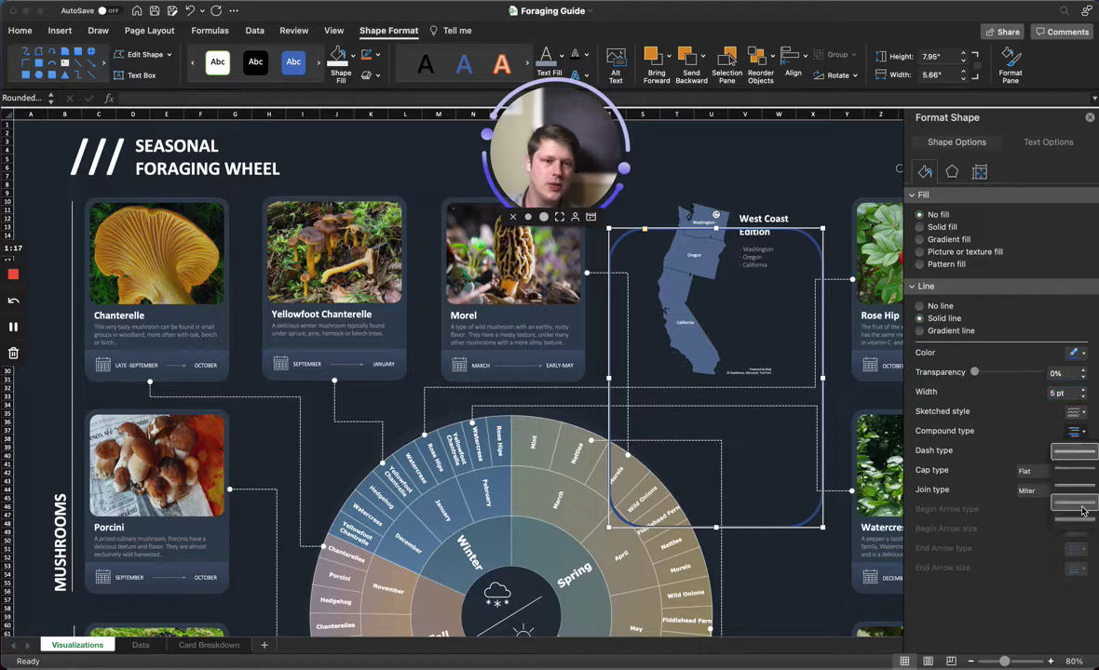
left_click(1078, 450)
left_click(1079, 451)
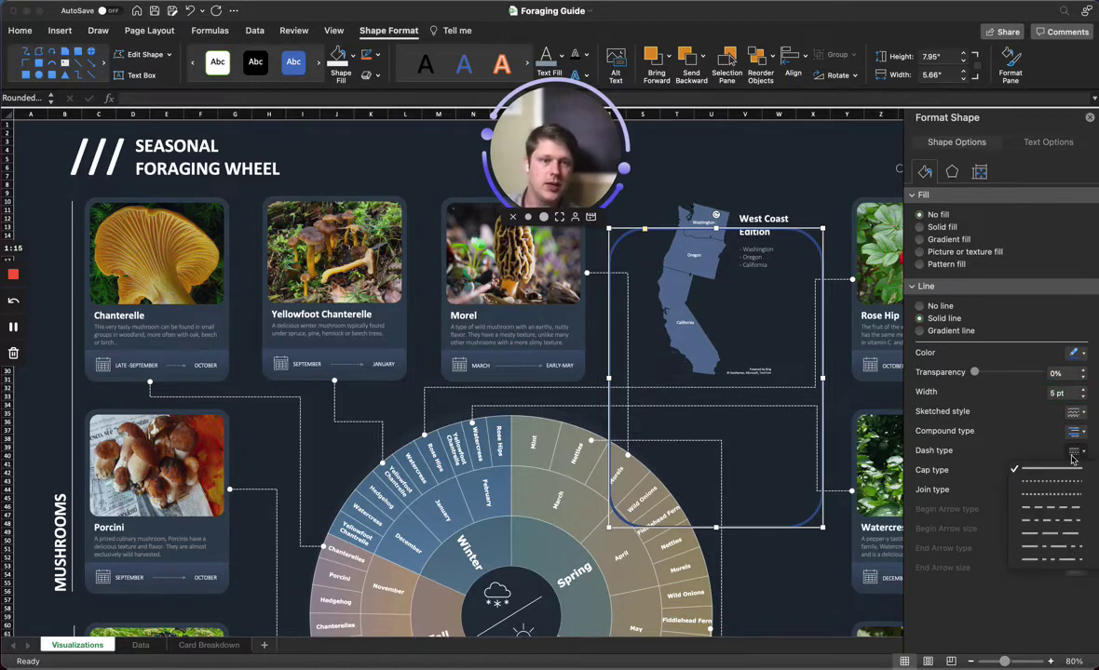
left_click(1073, 497)
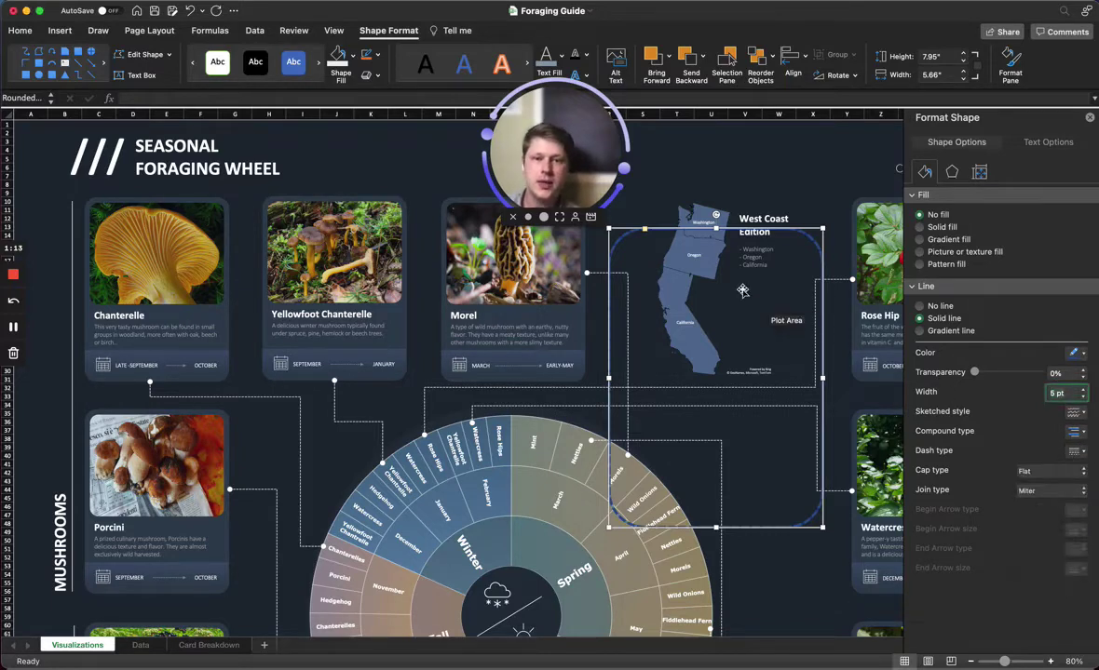
- Nudge the rounded rectangle slightly up over the West Coast map and change its outline to the dash-dot type
left_click(716, 310)
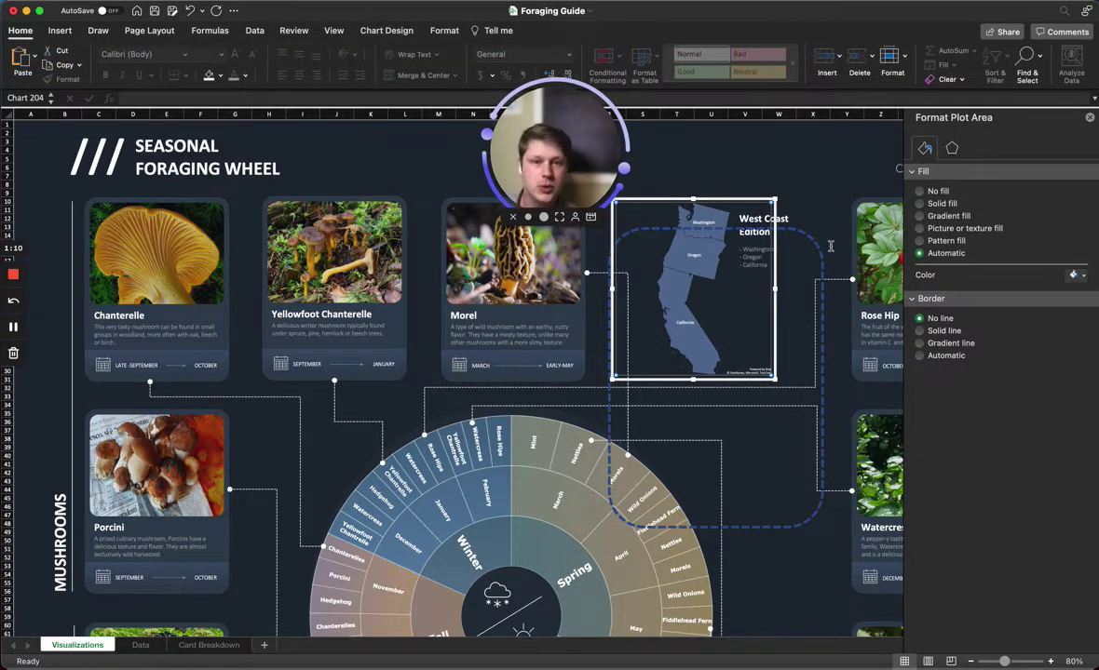
left_click(820, 248)
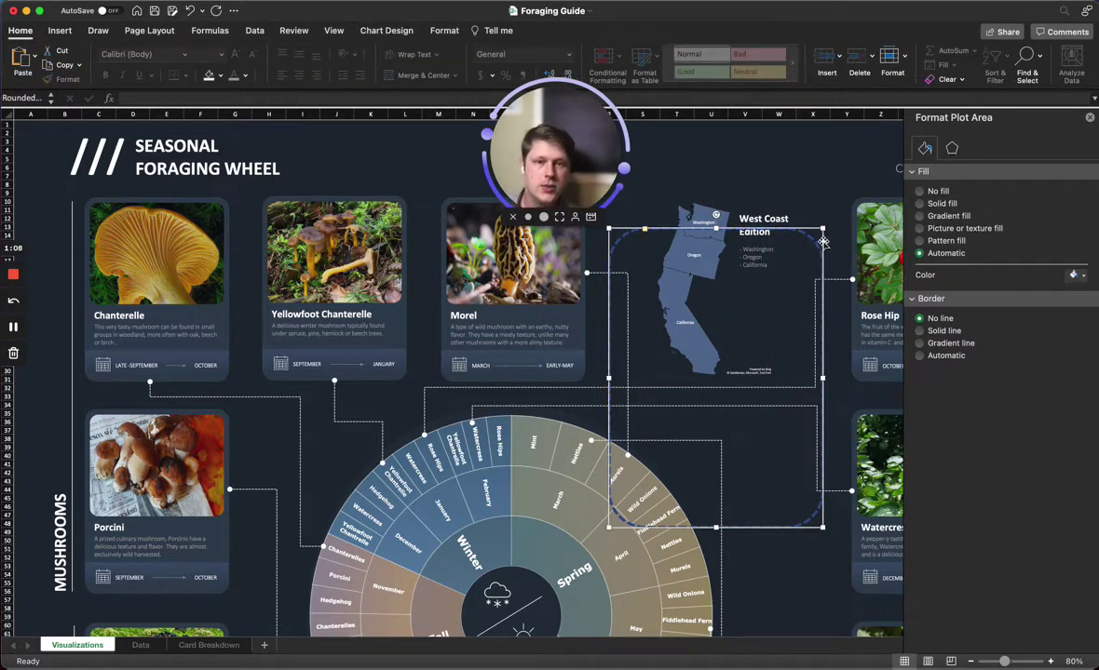
left_click_drag(819, 248, 822, 238)
left_click(1078, 450)
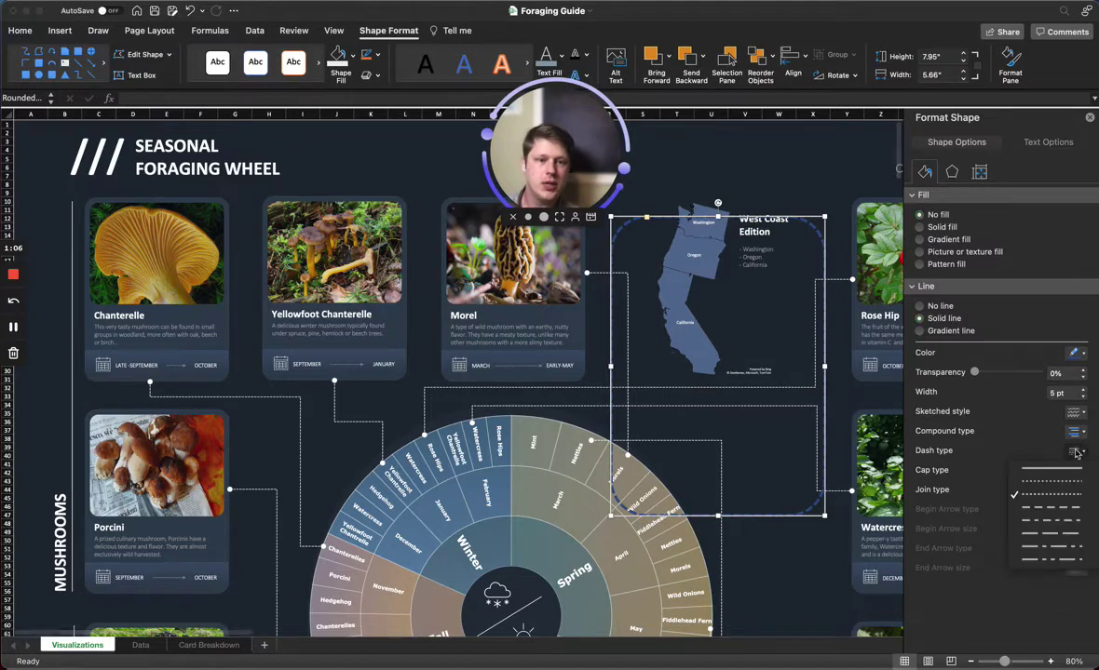
left_click(1054, 521)
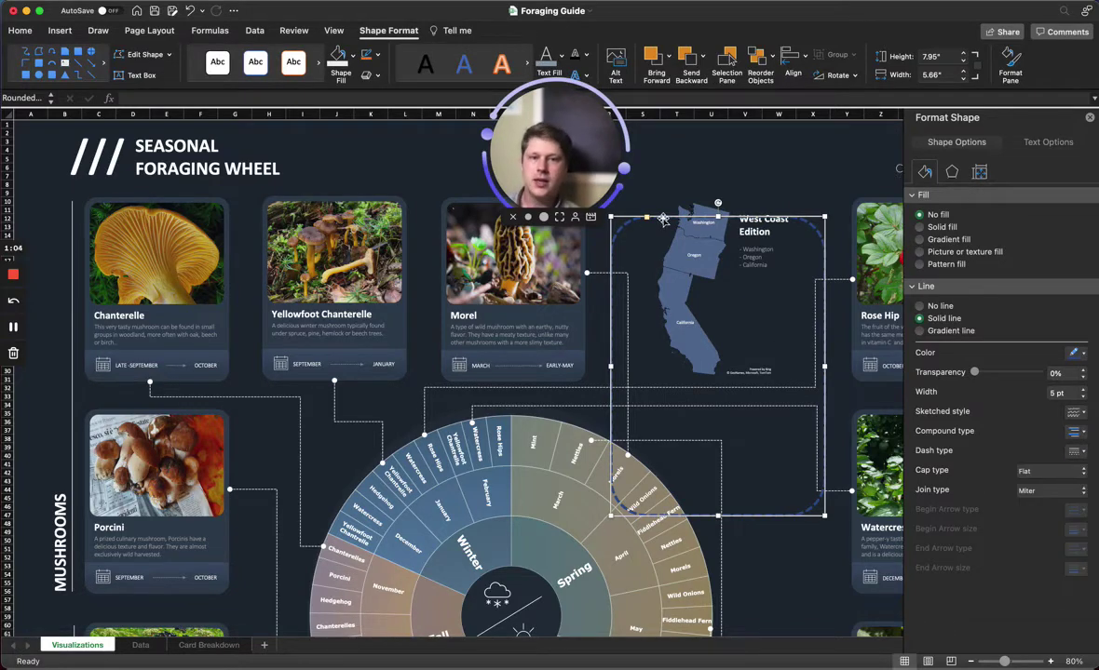
- Delete the rounded rectangle and draw a straight diagonal line about 3.28" high and 2.17" wide below the West Coast map
key("Escape")
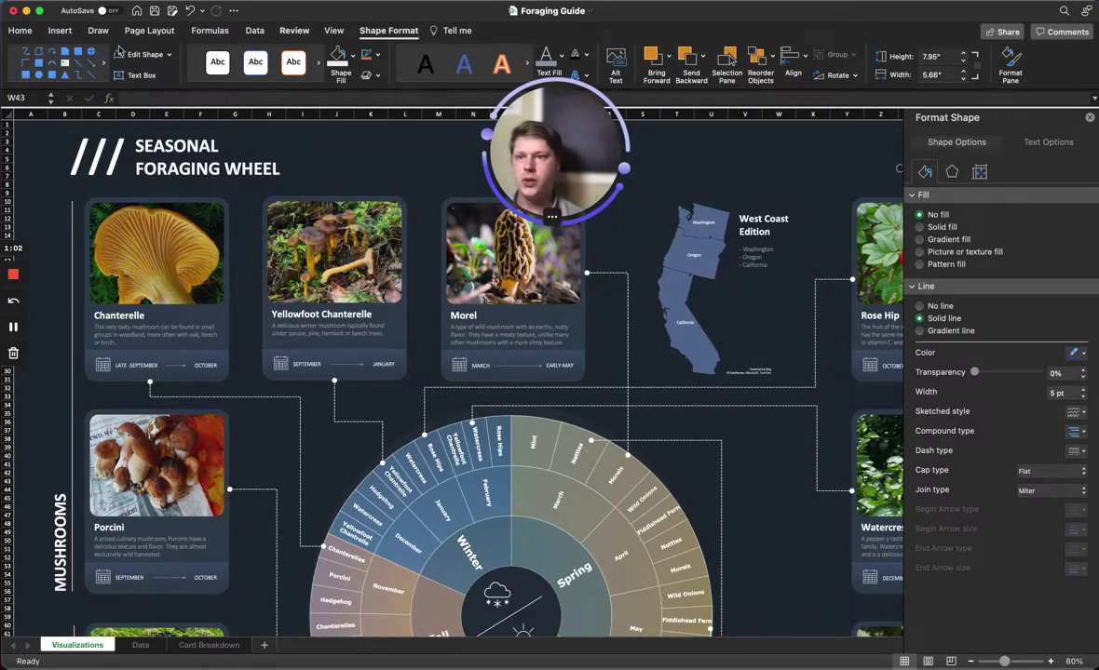
left_click(60, 31)
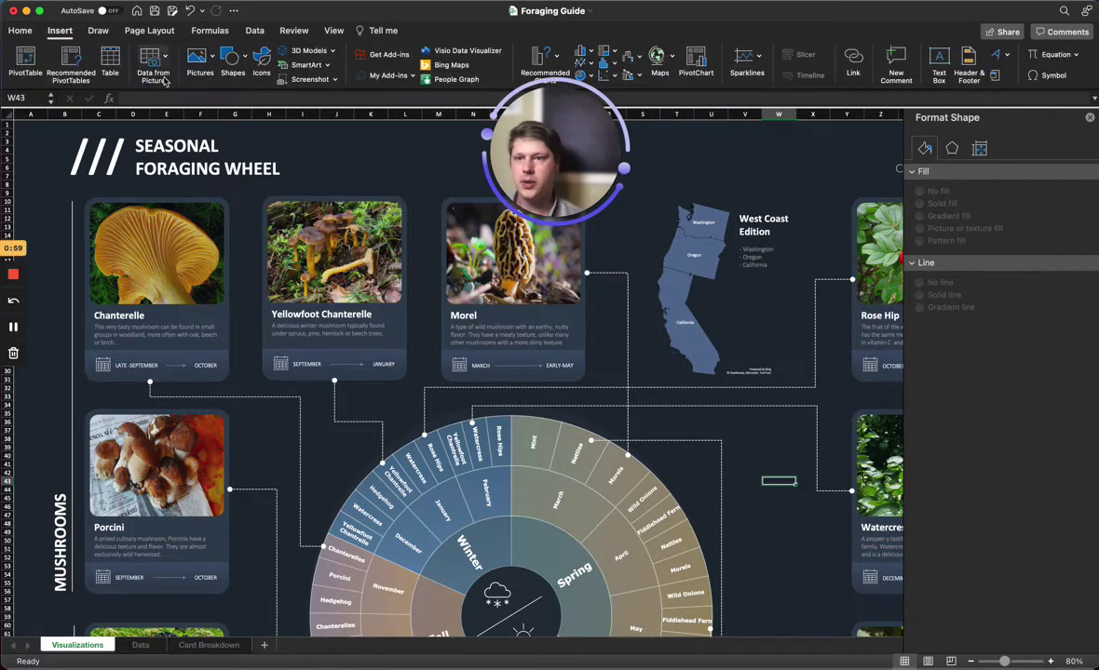
left_click(247, 67)
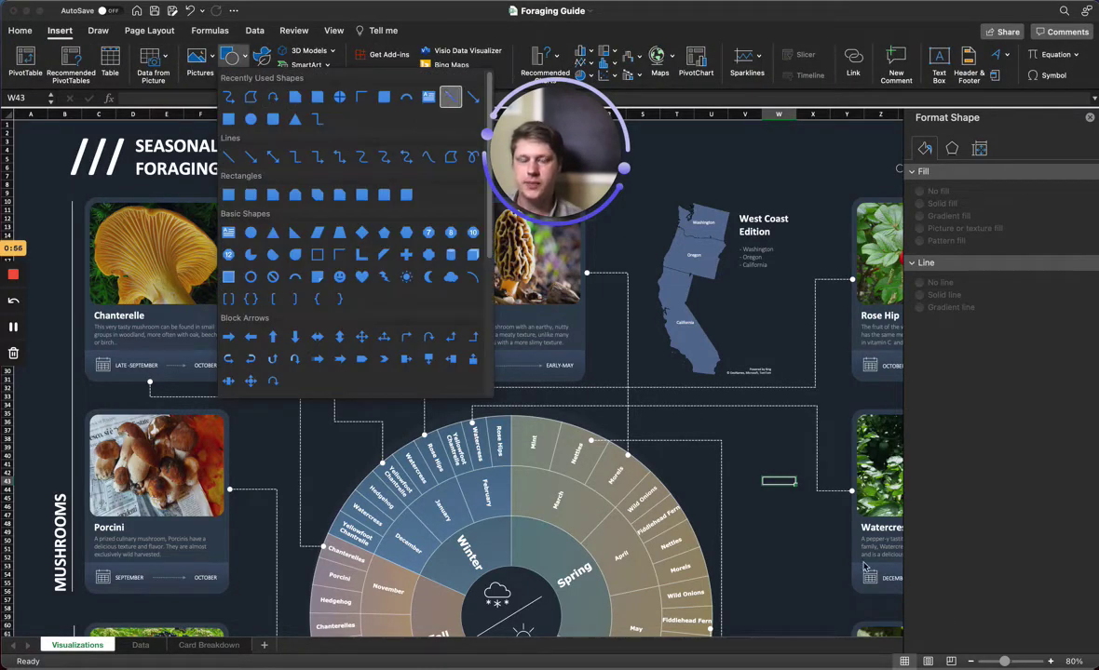
left_click_drag(741, 432, 823, 555)
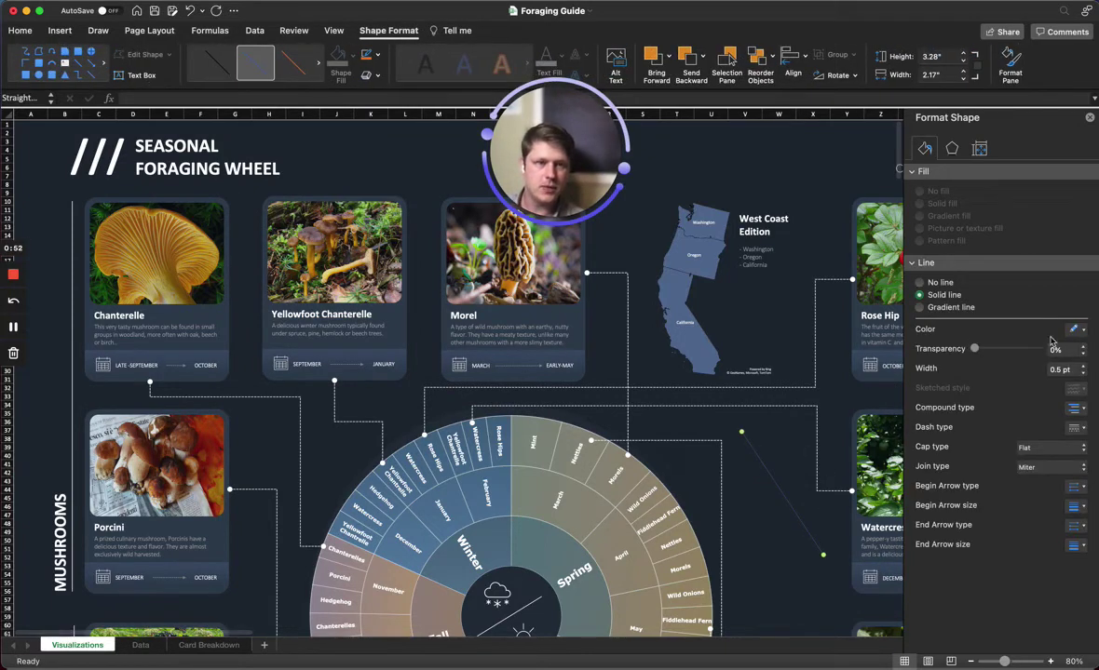
- Set the diagonal line's width to 5 pt and add an arrowhead to its lower end with an adjusted arrow size
left_click(1070, 371)
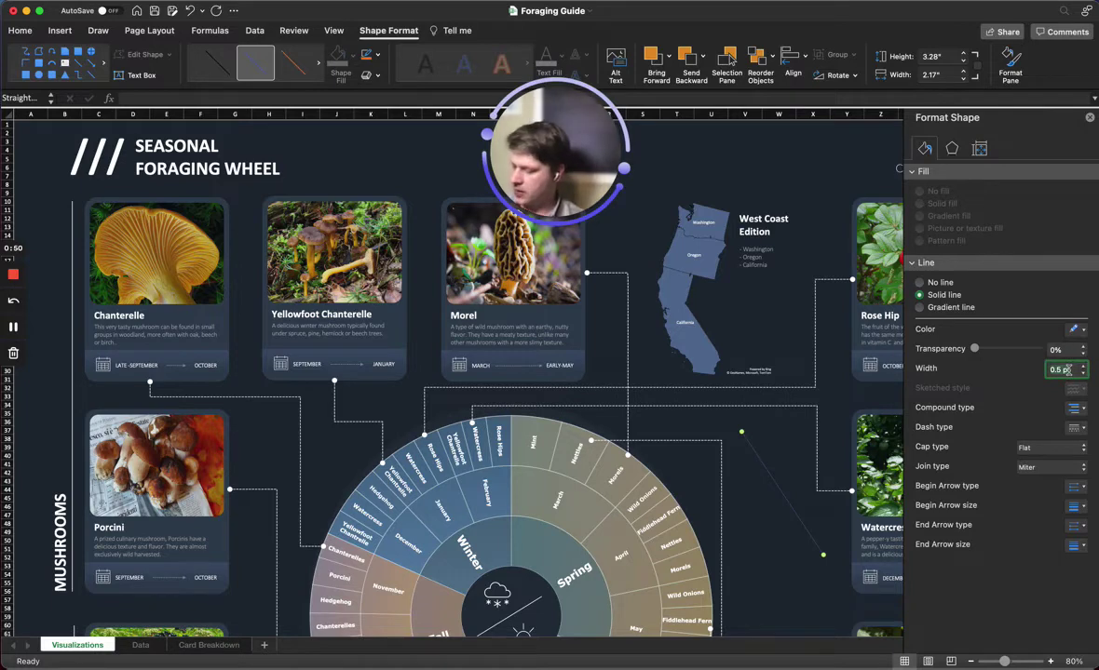
type("5")
key("Return")
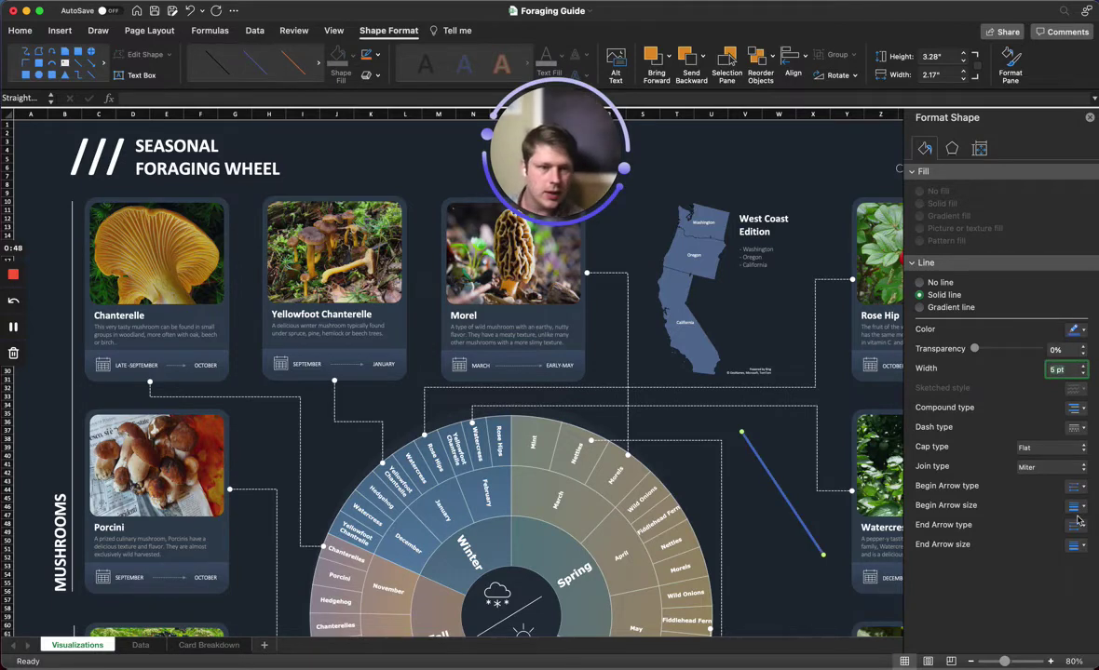
left_click(1076, 545)
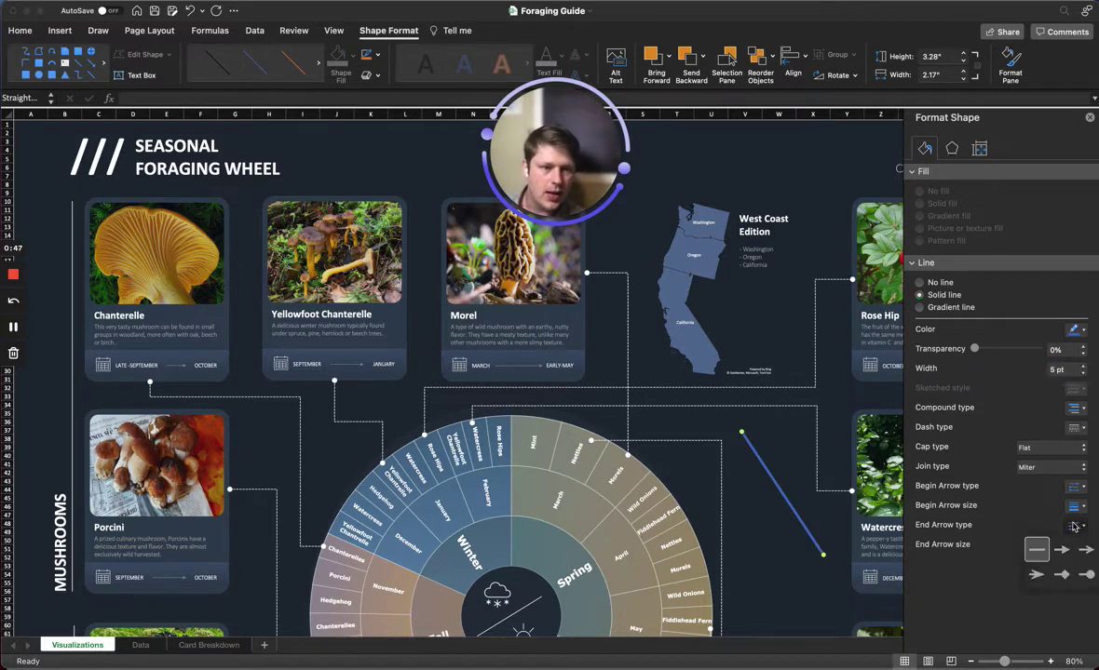
left_click(1060, 575)
left_click(1076, 545)
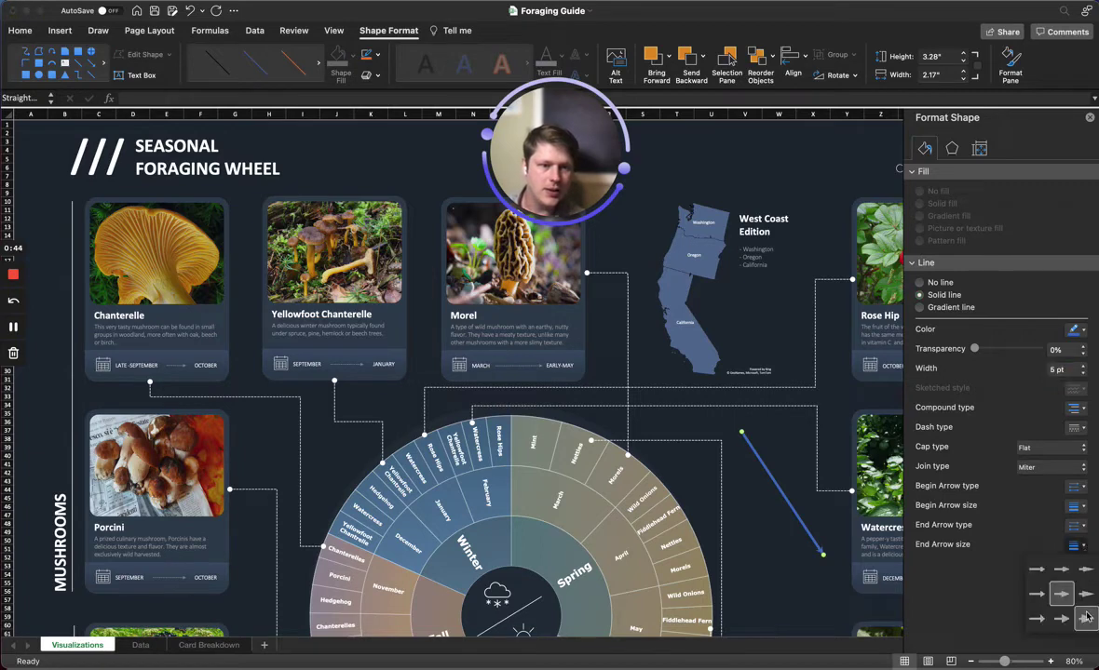
left_click(1087, 572)
- Move the arrow line slightly up toward the seasonal wheel and delete it
left_click_drag(810, 532, 790, 514)
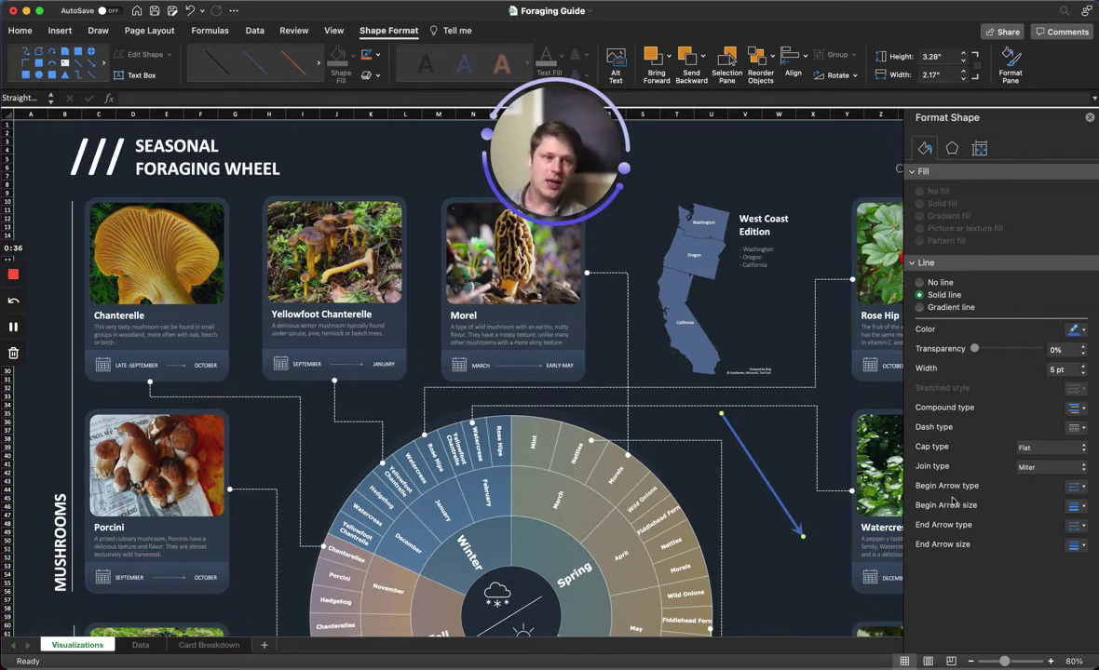
left_click(1078, 525)
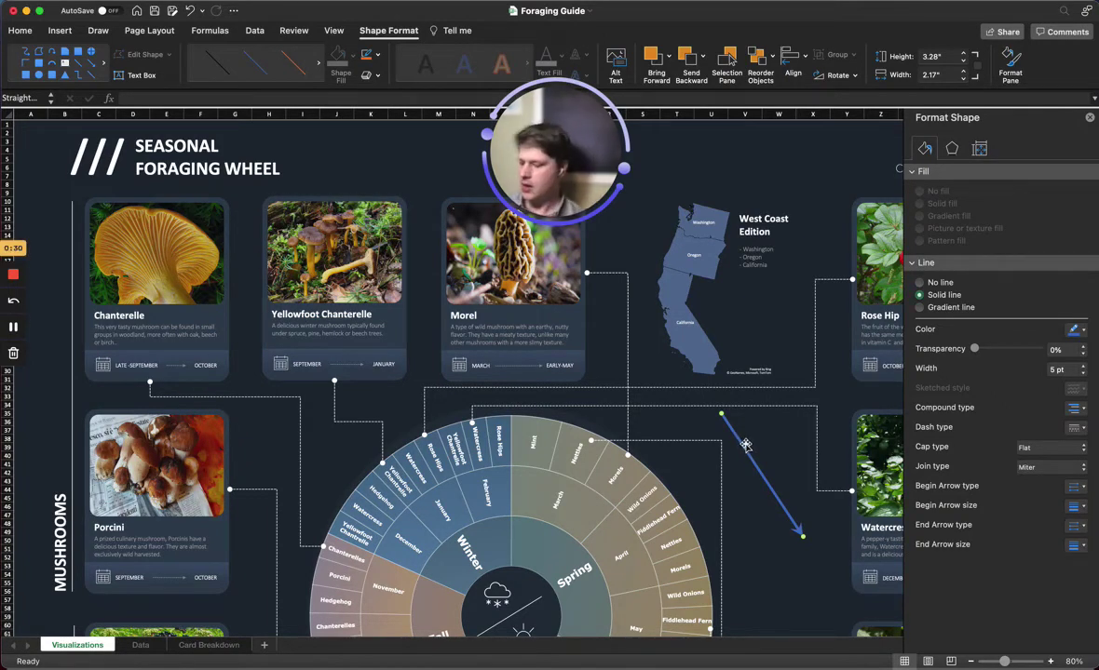
key("Delete")
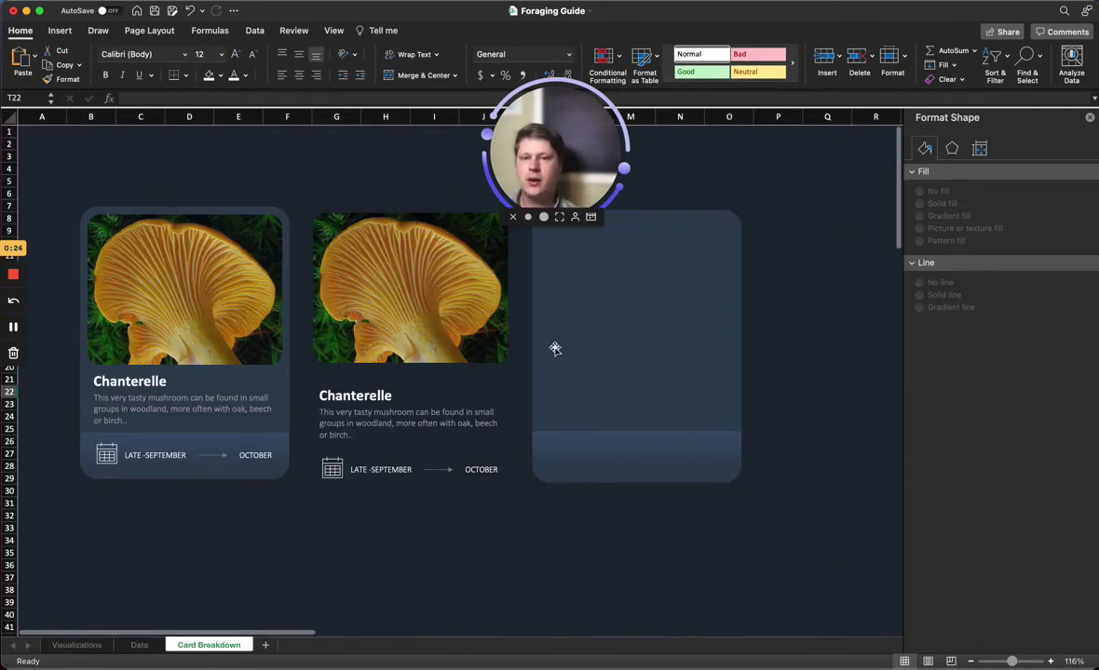
- Switch to the Card Breakdown sheet and examine the background shape of the empty card
left_click(633, 435)
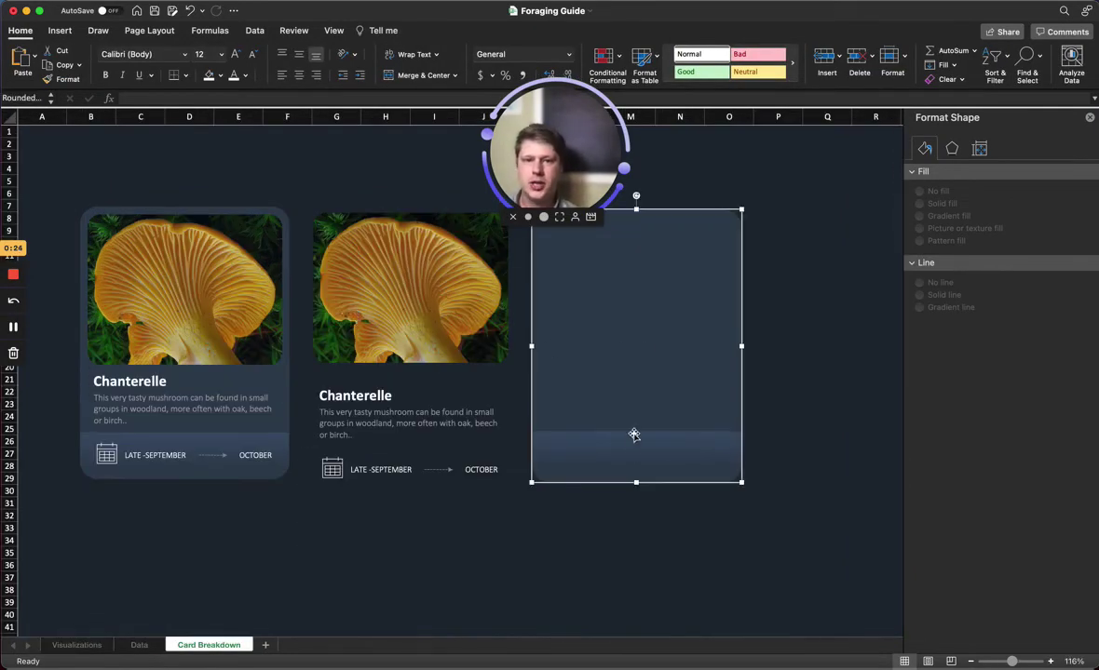
left_click(633, 435)
left_click(826, 391)
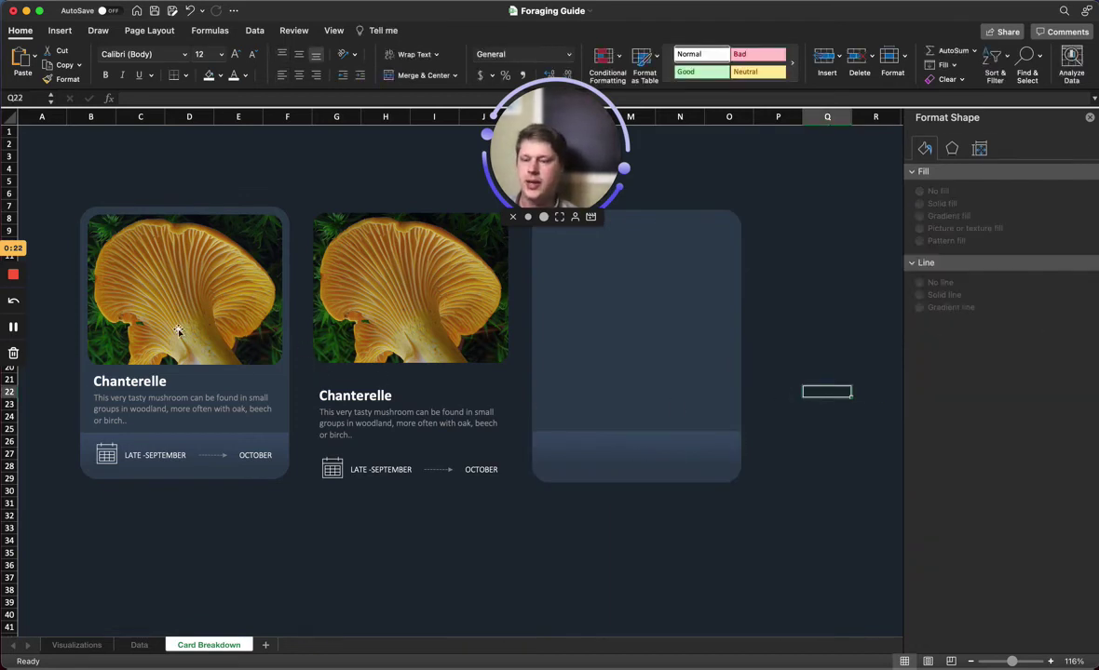